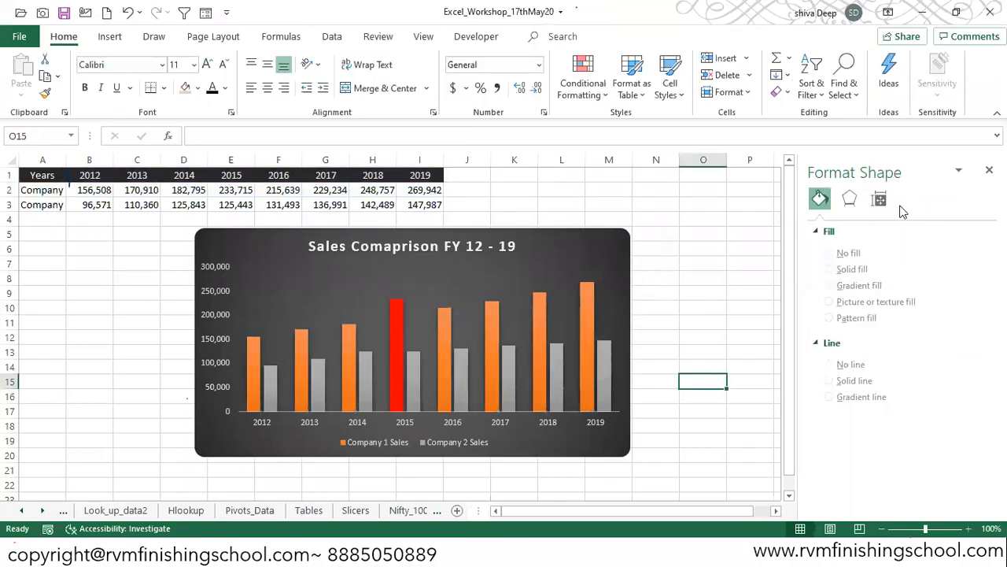
# Step: Set the gap width of the Company 1 Sales series to 250%
pyautogui.click(542, 316)
pyautogui.click(880, 199)
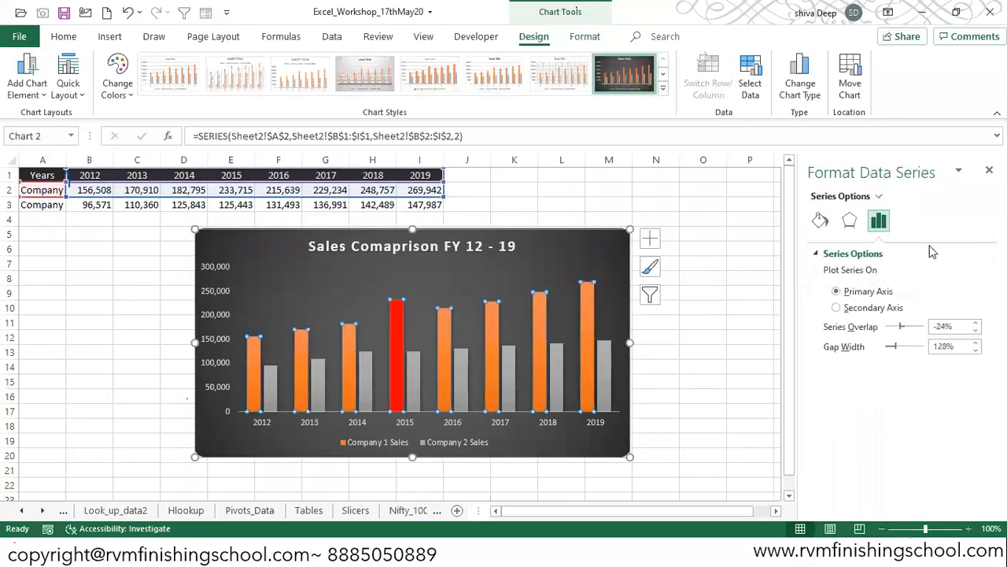
pyautogui.moveTo(949, 346); pyautogui.dragTo(916, 349)
pyautogui.write('250')
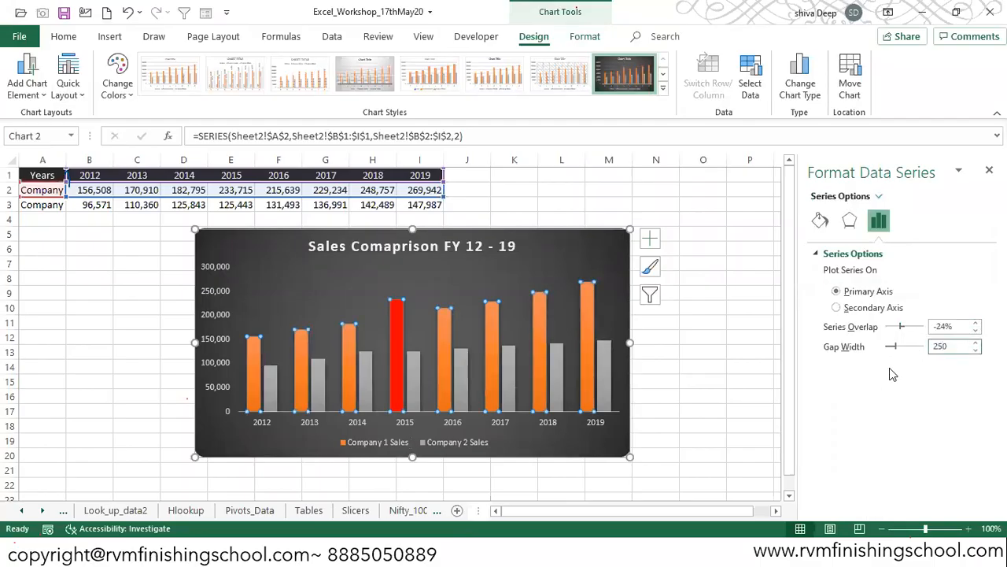
pyautogui.click(962, 326)
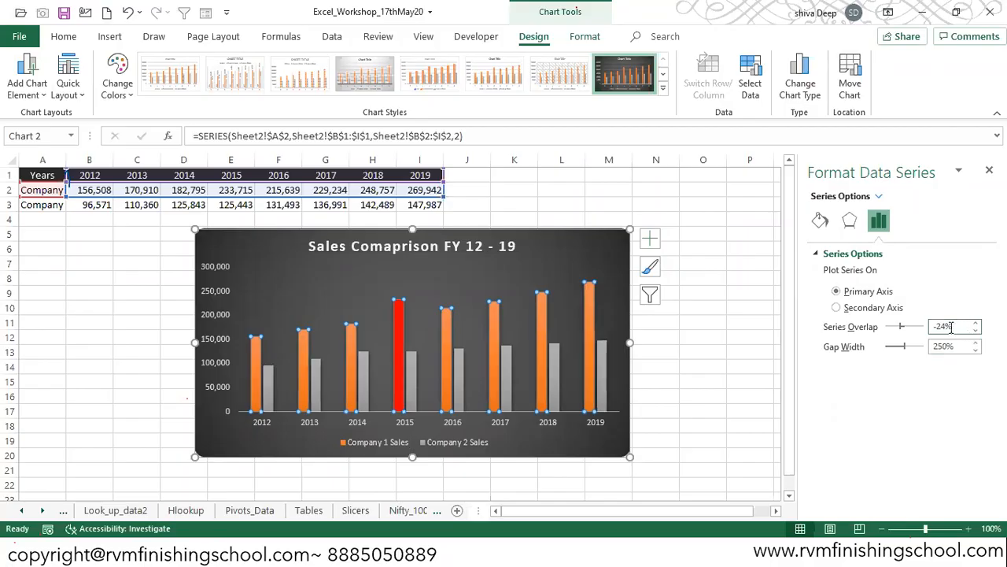
# Step: Set the gap width of the Company 1 Sales series to 50% and deselect the series
pyautogui.moveTo(957, 346); pyautogui.dragTo(920, 345)
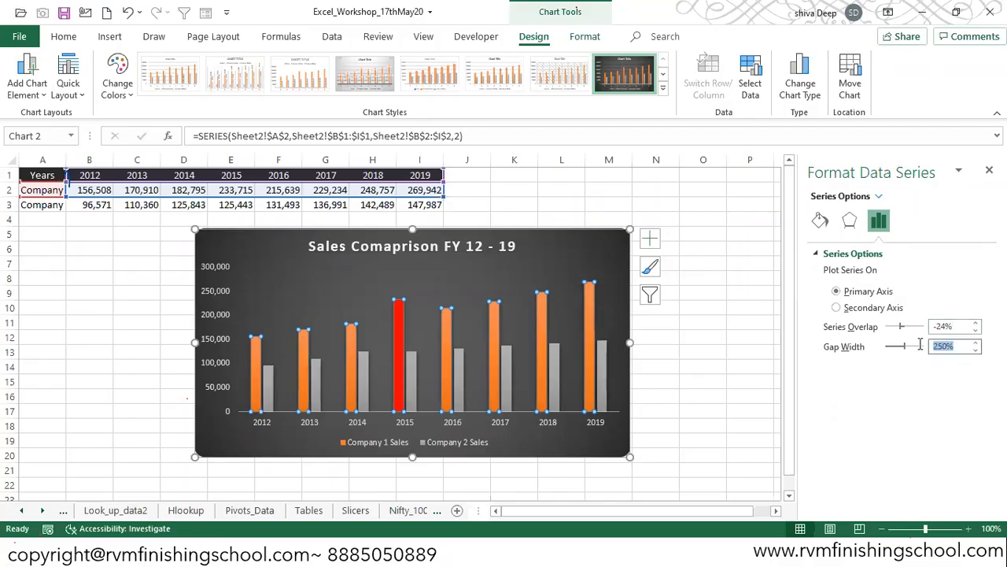
pyautogui.write('50')
pyautogui.click(950, 326)
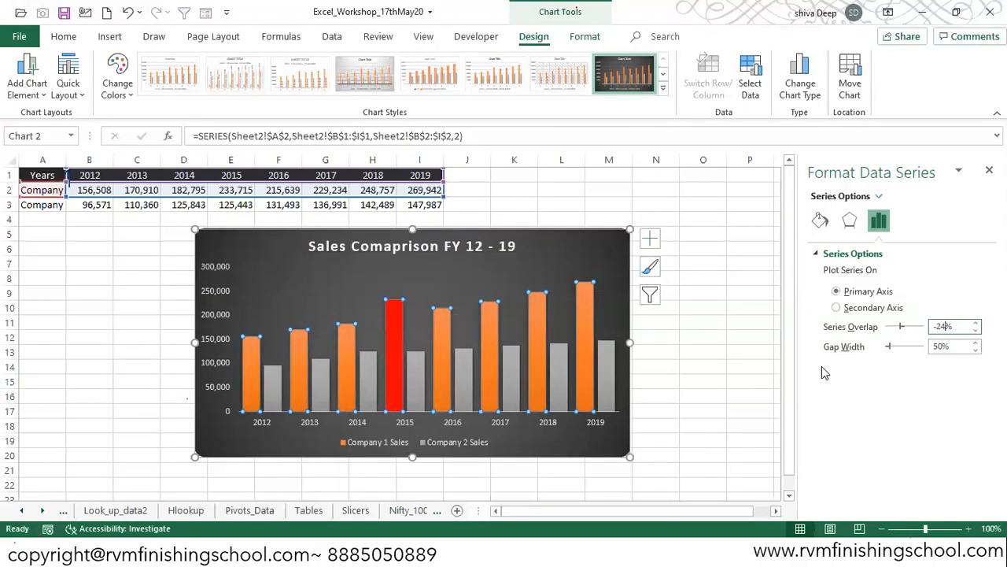
pyautogui.click(597, 260)
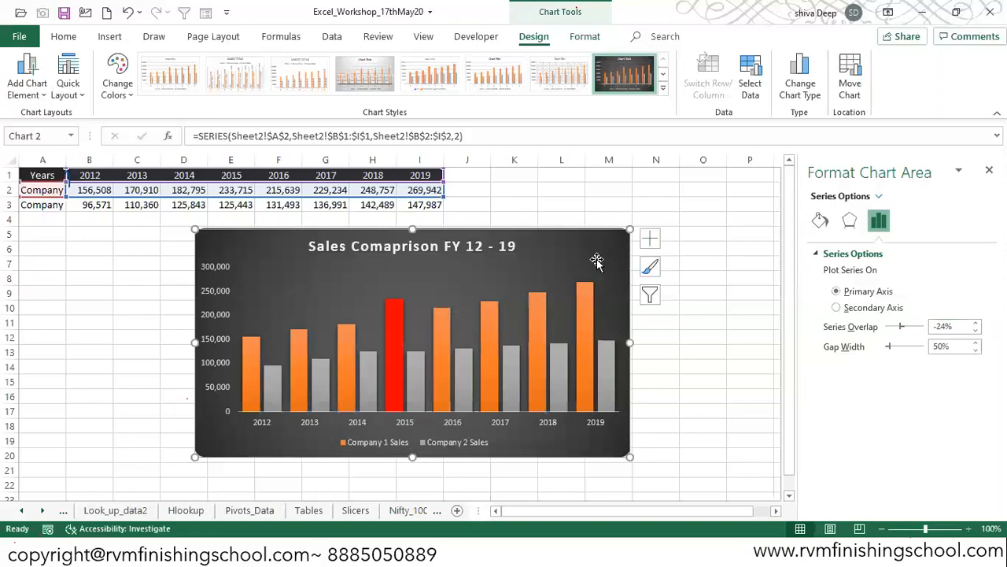
# Step: Reselect the Company 1 Sales columns and review their series options
pyautogui.click(497, 313)
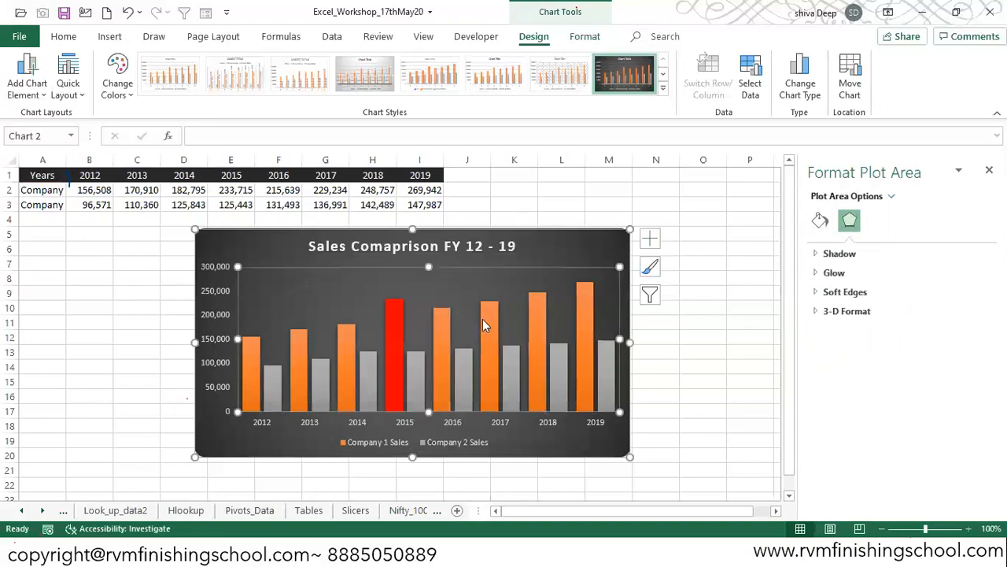
pyautogui.click(485, 320)
pyautogui.click(879, 221)
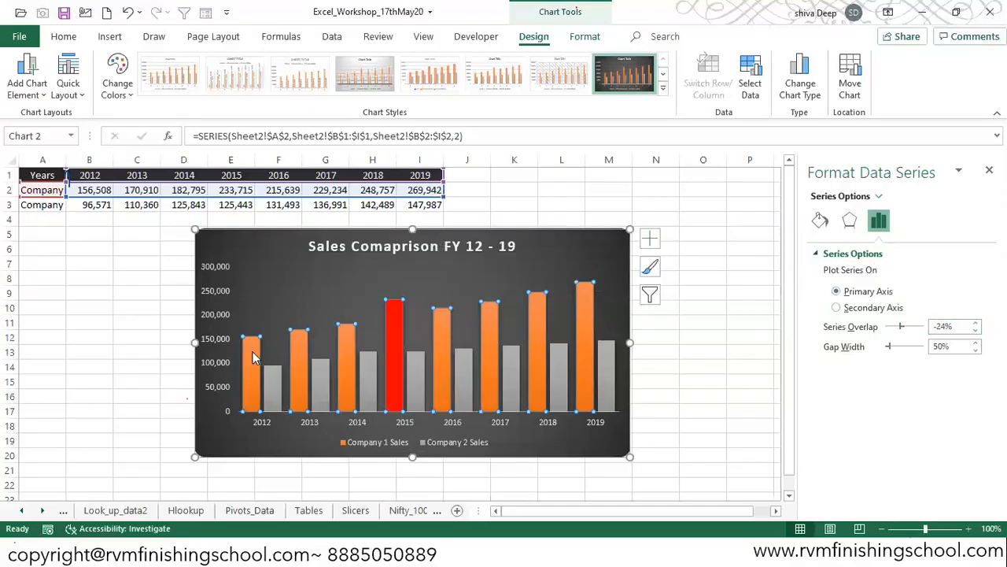
pyautogui.moveTo(533, 311)
# Step: Add a primary horizontal axis title to the chart reading "Years"
pyautogui.click(43, 96)
pyautogui.moveTo(62, 139)
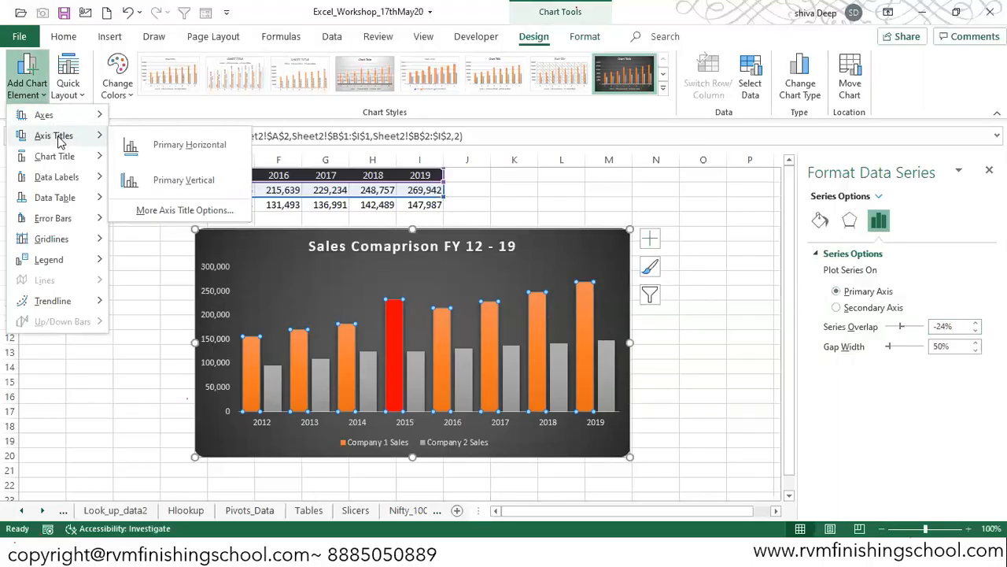
pyautogui.click(169, 151)
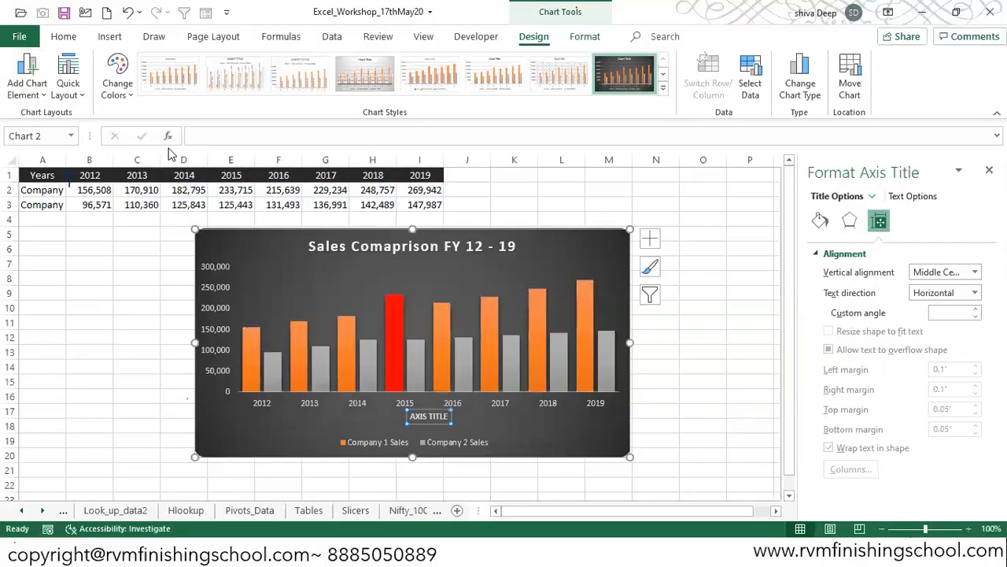
pyautogui.write('Years')
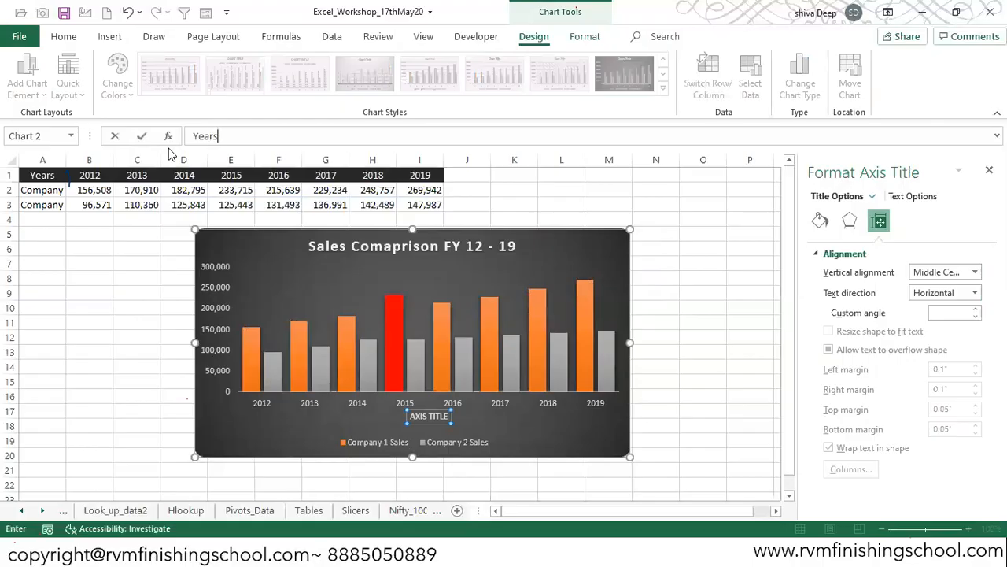
pyautogui.press('Return')
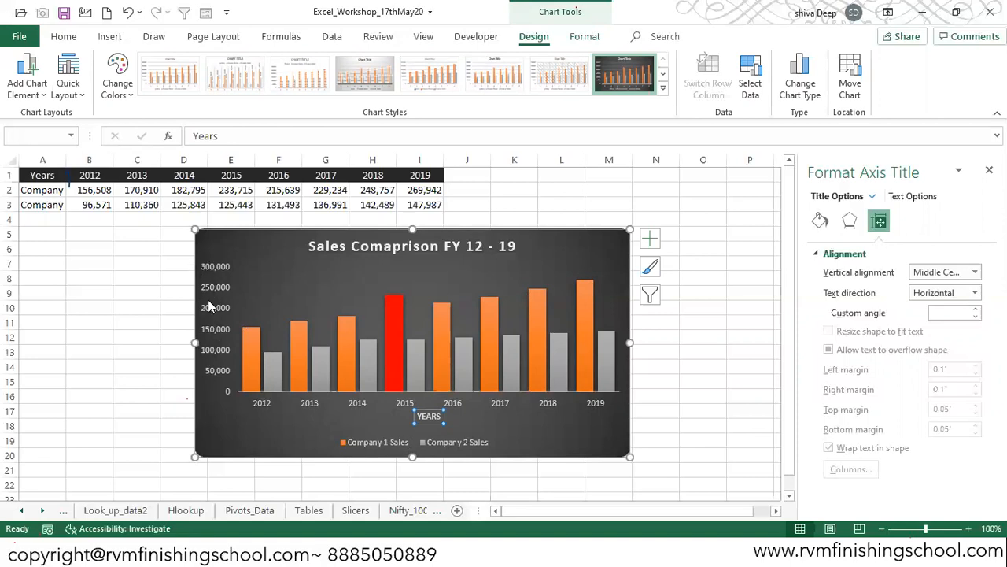
# Step: Add a primary vertical axis title to the chart reading "Value in Mn USD"
pyautogui.click(27, 78)
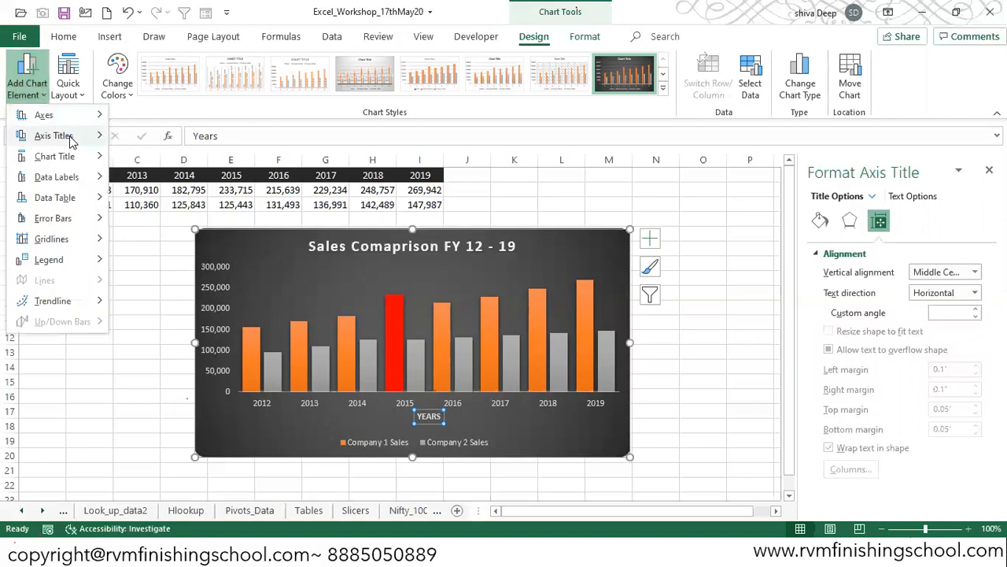
pyautogui.moveTo(80, 159)
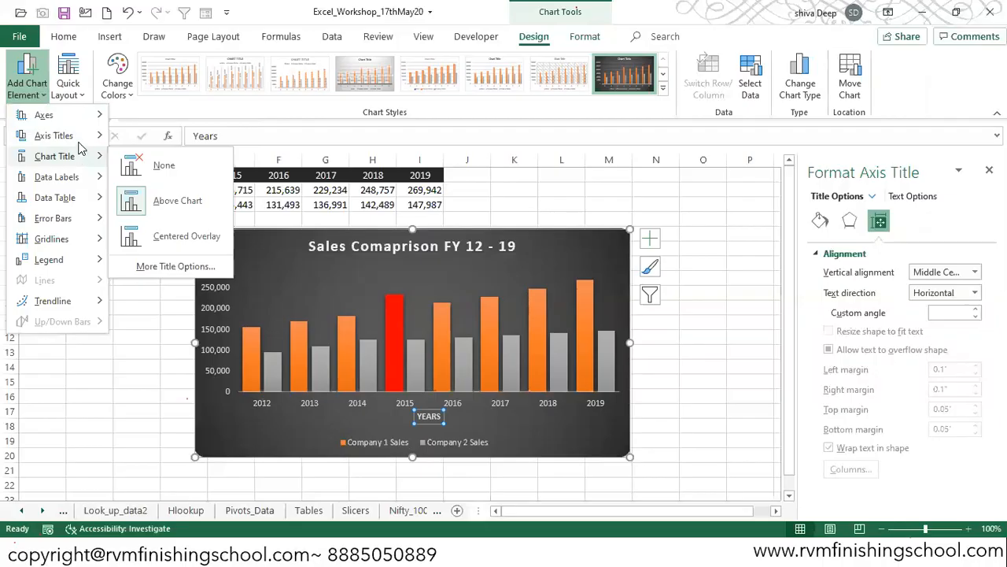
pyautogui.moveTo(93, 140)
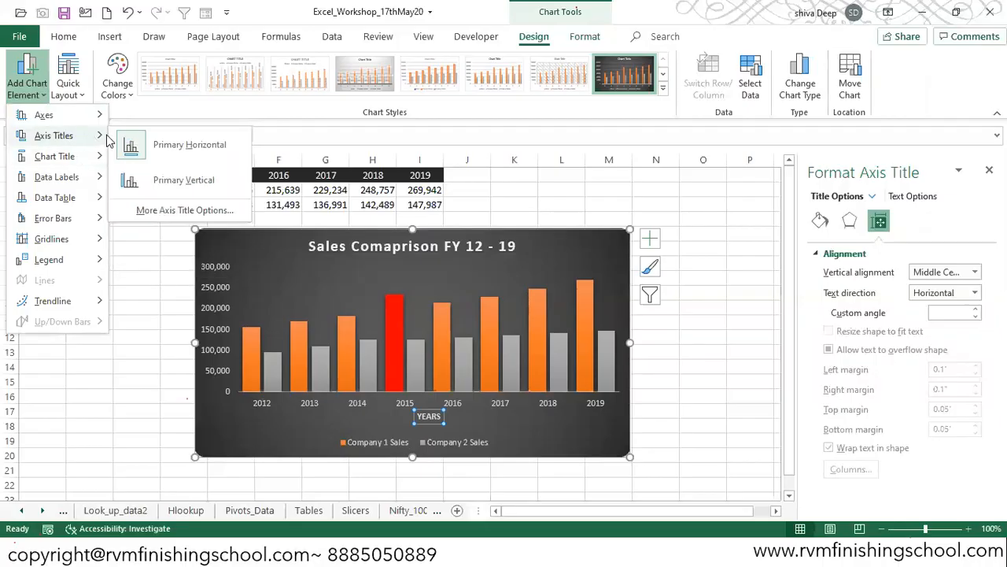
pyautogui.click(164, 182)
pyautogui.click(200, 136)
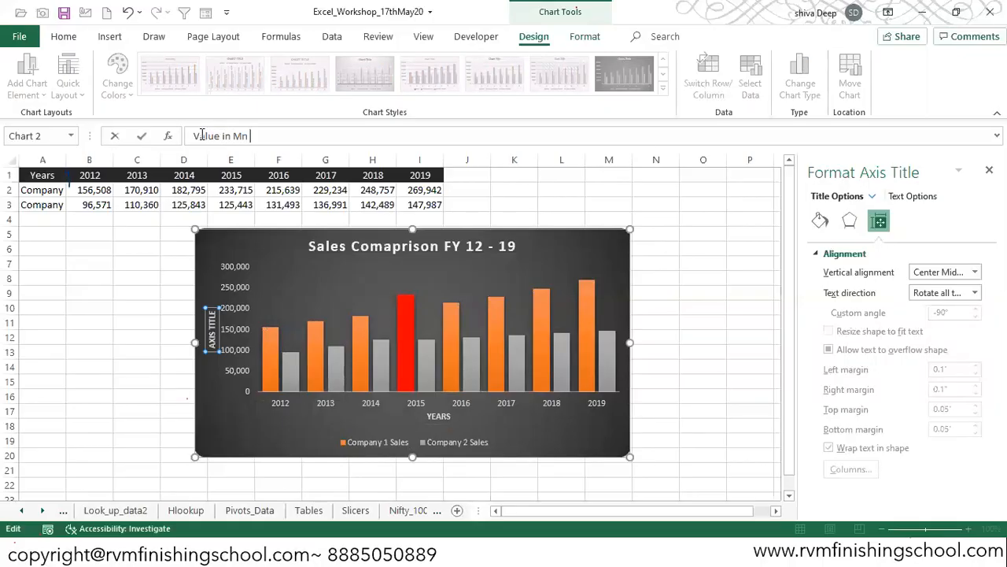
pyautogui.write('Value in Mn USD')
pyautogui.press('Return')
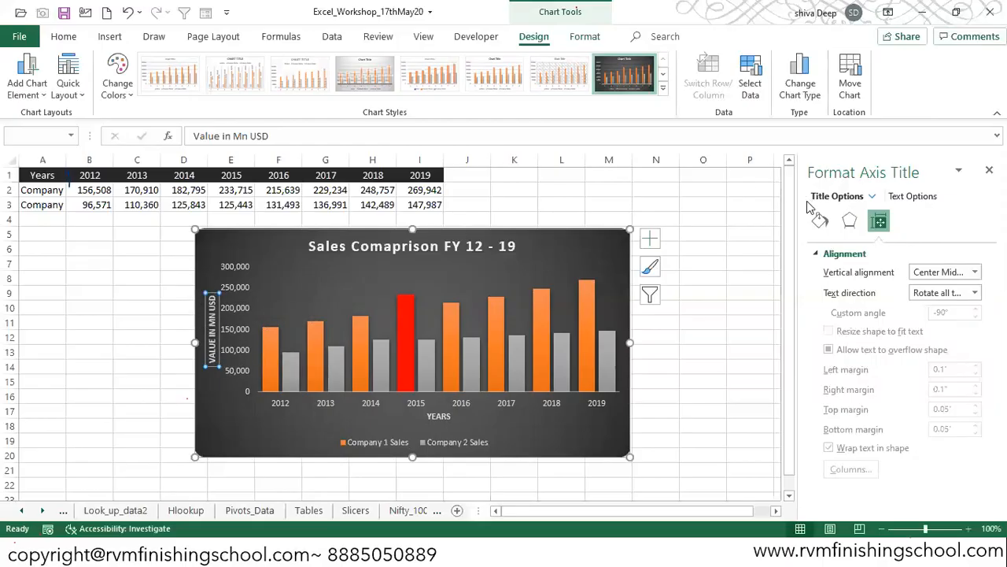
# Step: Give the vertical axis title a solid red fill and deselect it
pyautogui.click(822, 222)
pyautogui.click(857, 292)
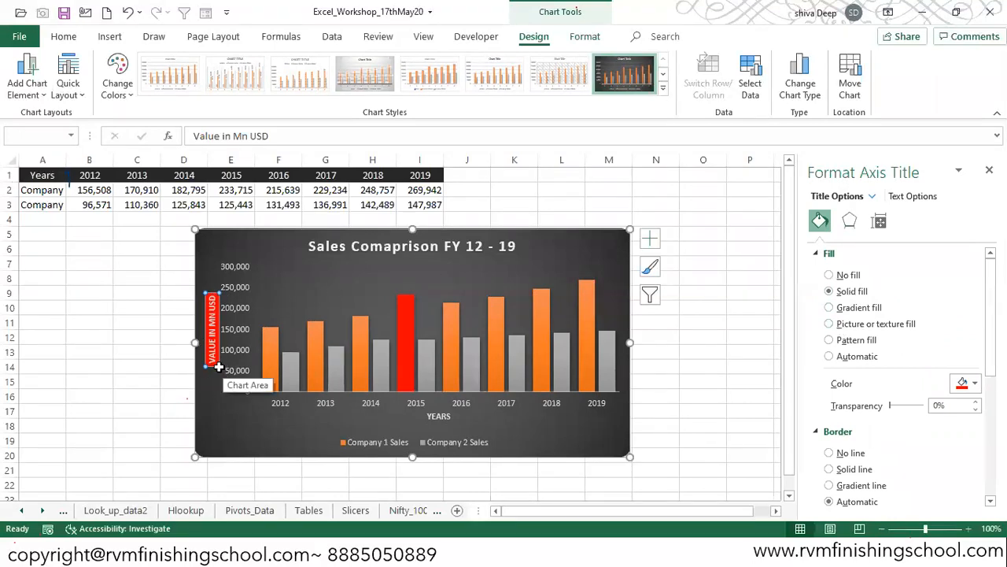
pyautogui.click(233, 413)
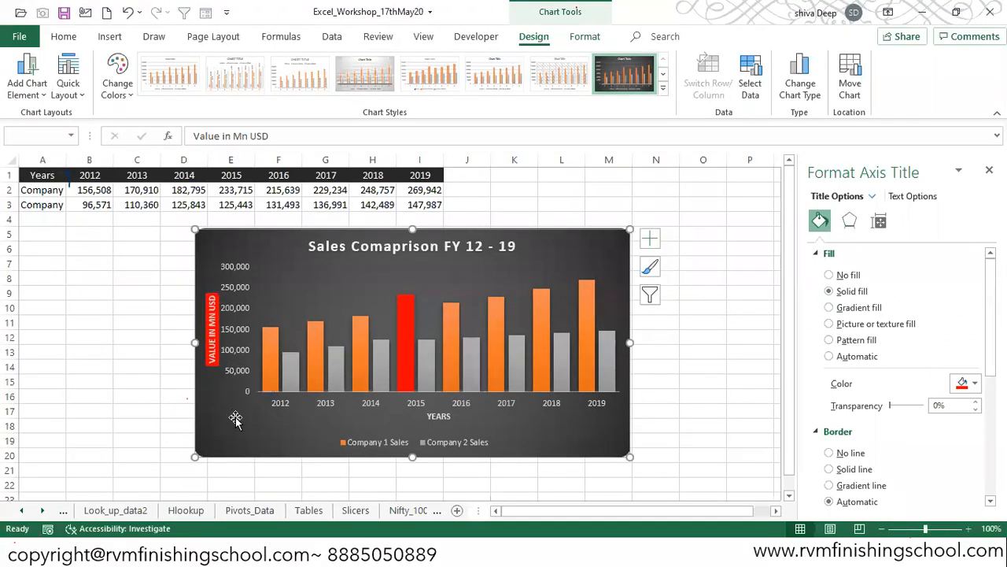
# Step: Widen the gap between the vertical axis title and the axis values, keeping the title near the chart's left edge
pyautogui.click(214, 350)
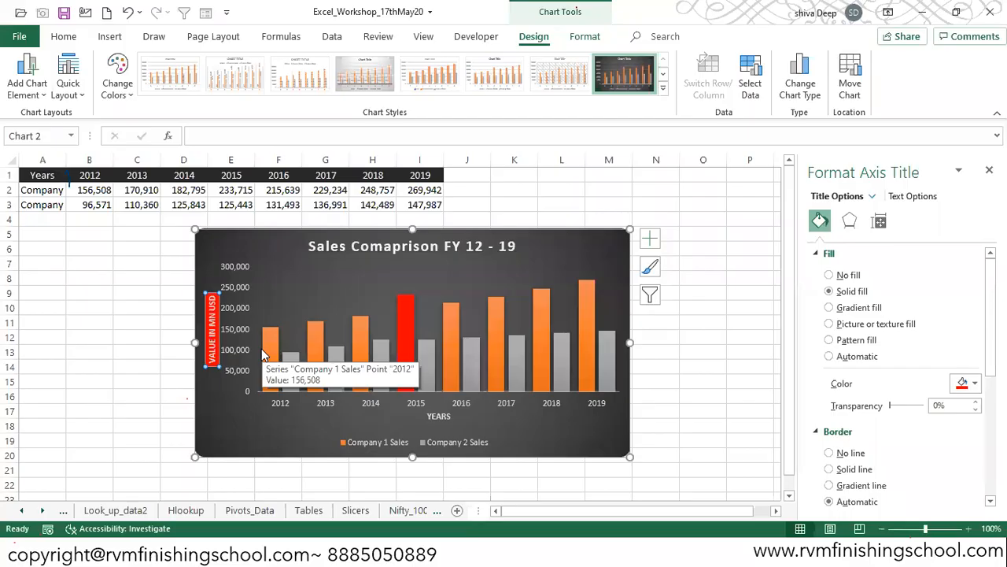
pyautogui.click(287, 275)
pyautogui.moveTo(256, 325); pyautogui.dragTo(198, 327)
pyautogui.click(220, 326)
pyautogui.click(221, 411)
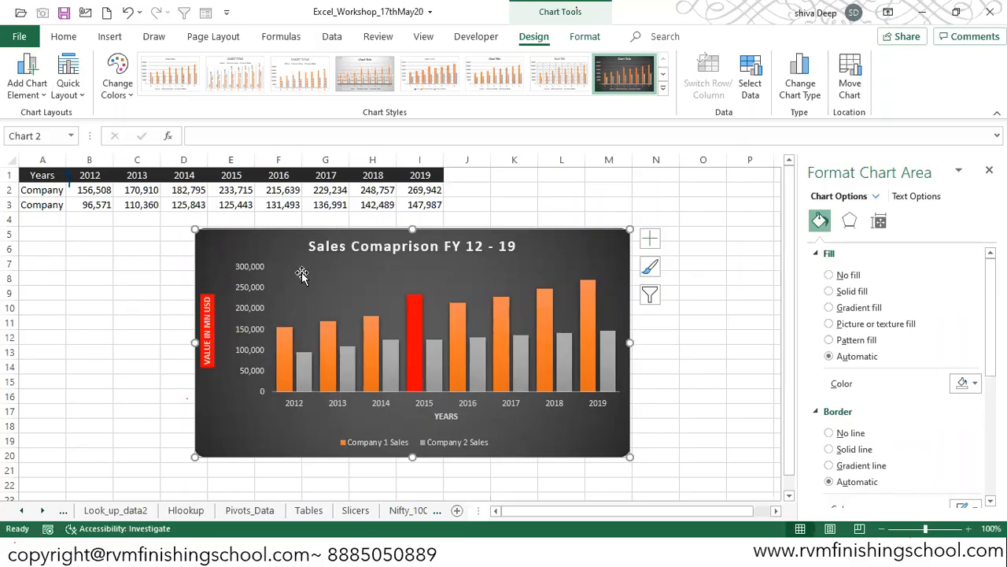
# Step: Add data labels to both chart series in the Inside End position
pyautogui.click(35, 90)
pyautogui.moveTo(93, 183)
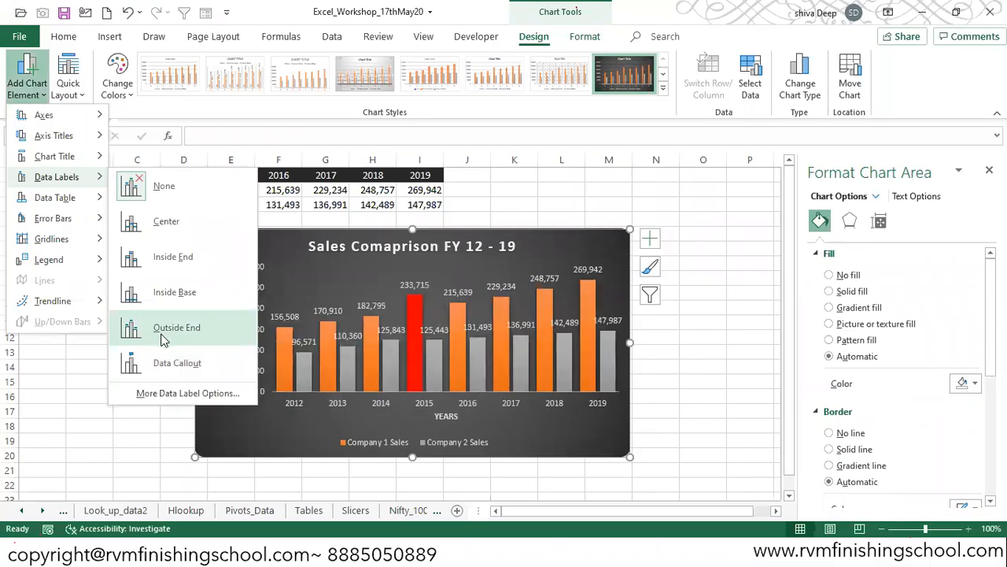
pyautogui.click(174, 262)
# Step: Examine the label content, position and effects options for the Company 1 Sales data labels
pyautogui.click(560, 299)
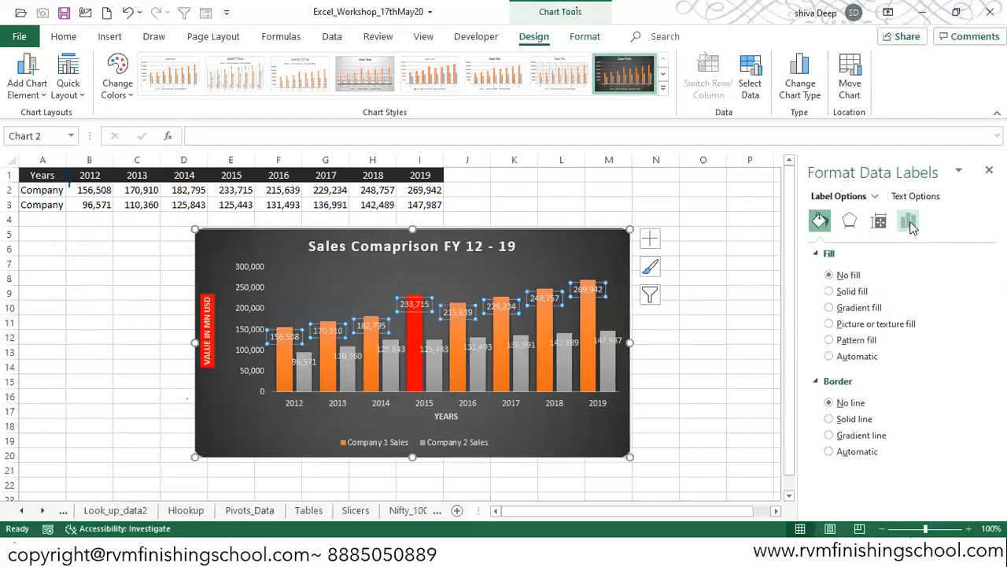
pyautogui.click(908, 221)
pyautogui.click(847, 253)
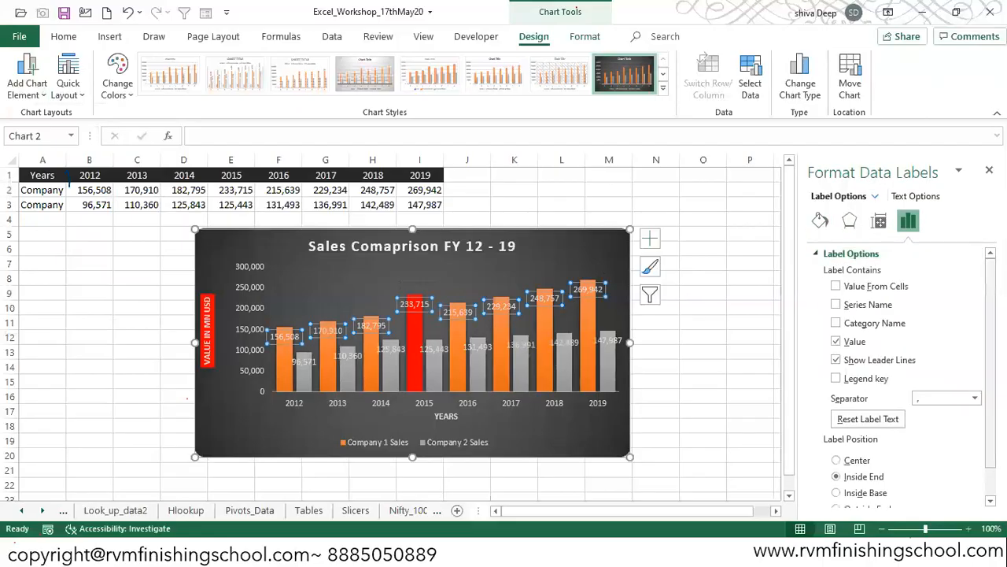
pyautogui.scroll(-1, 906, 370)
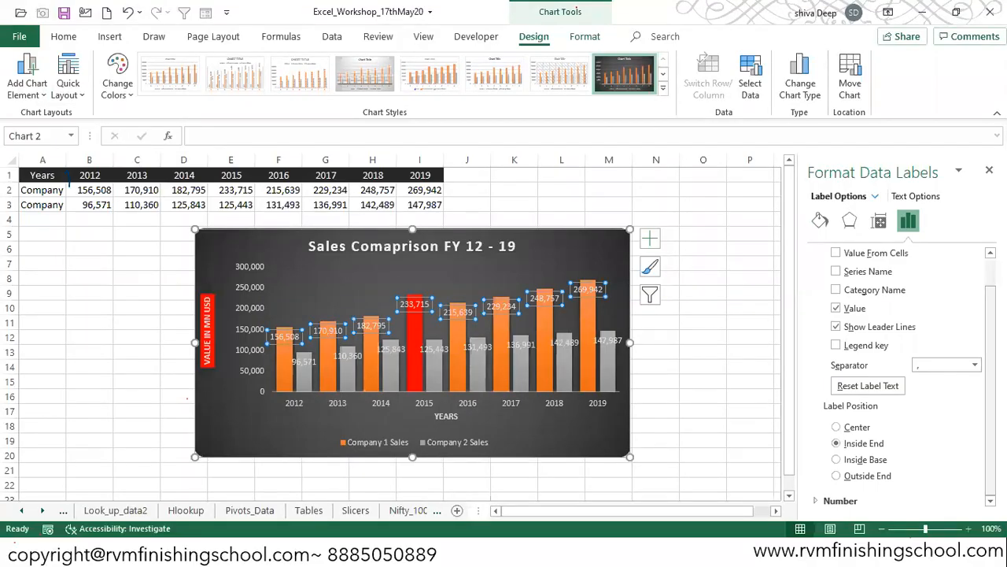
pyautogui.scroll(1, 910, 377)
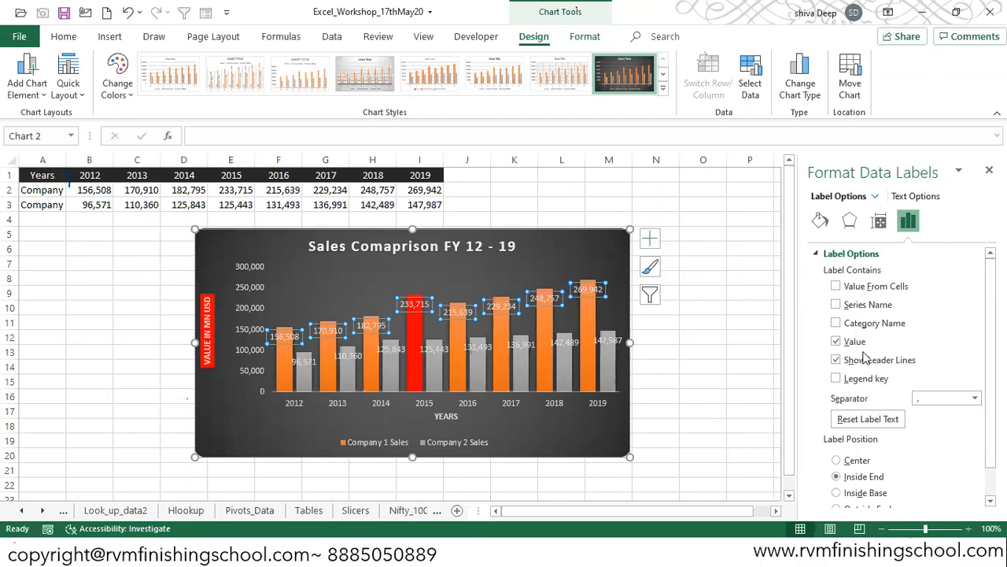
pyautogui.click(852, 222)
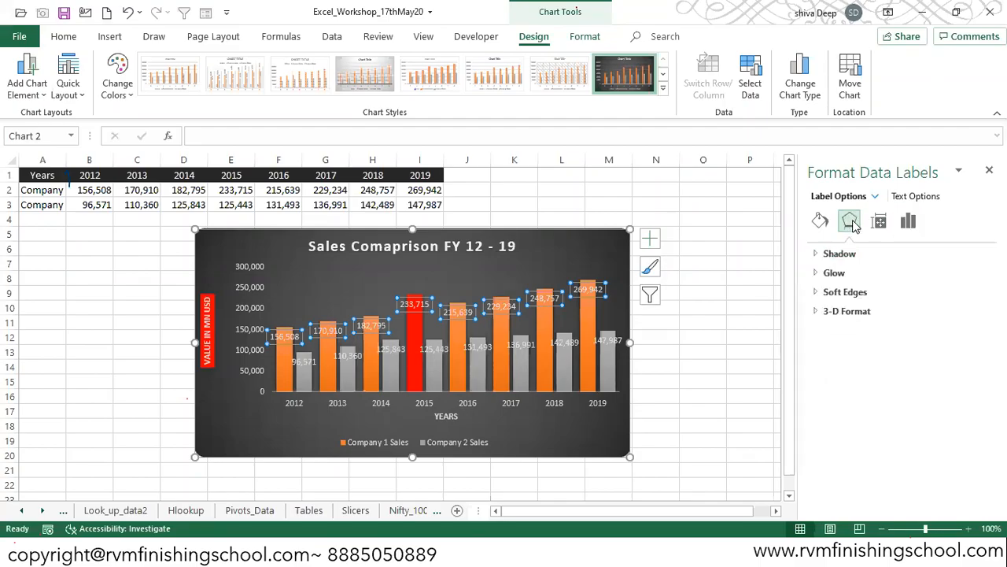
# Step: Set the text direction of the Company 1 Sales data labels to Stacked
pyautogui.click(879, 222)
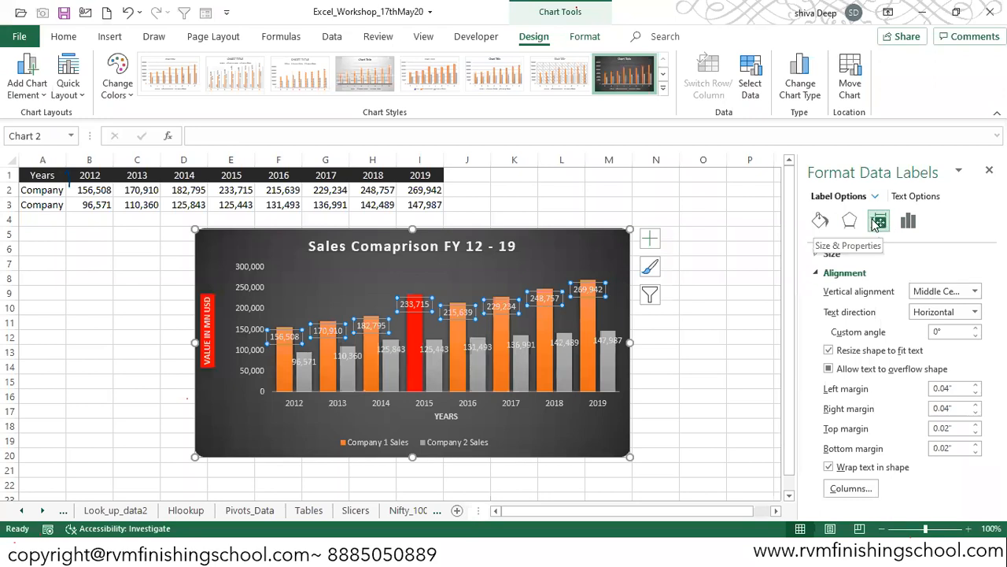
pyautogui.click(976, 291)
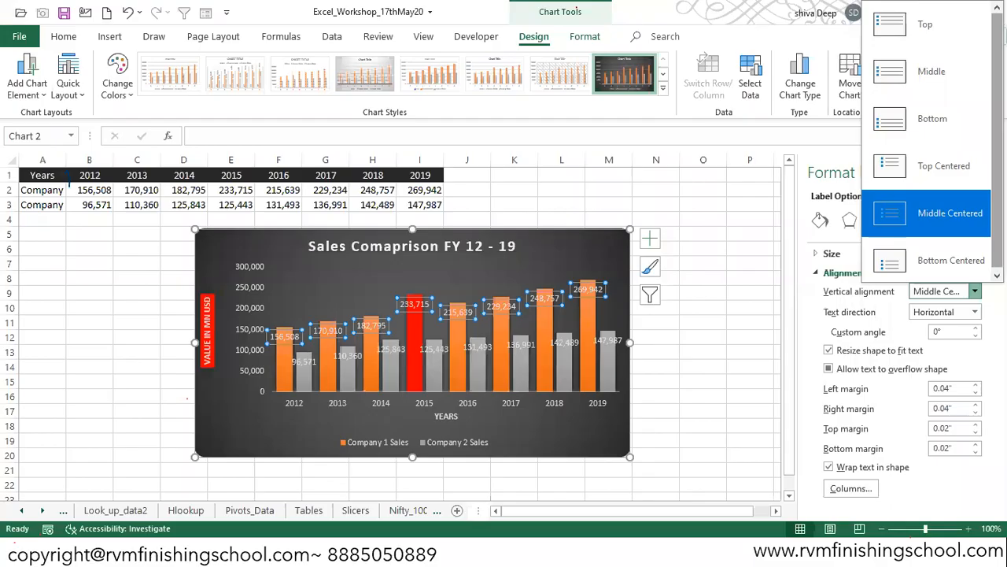
pyautogui.click(975, 312)
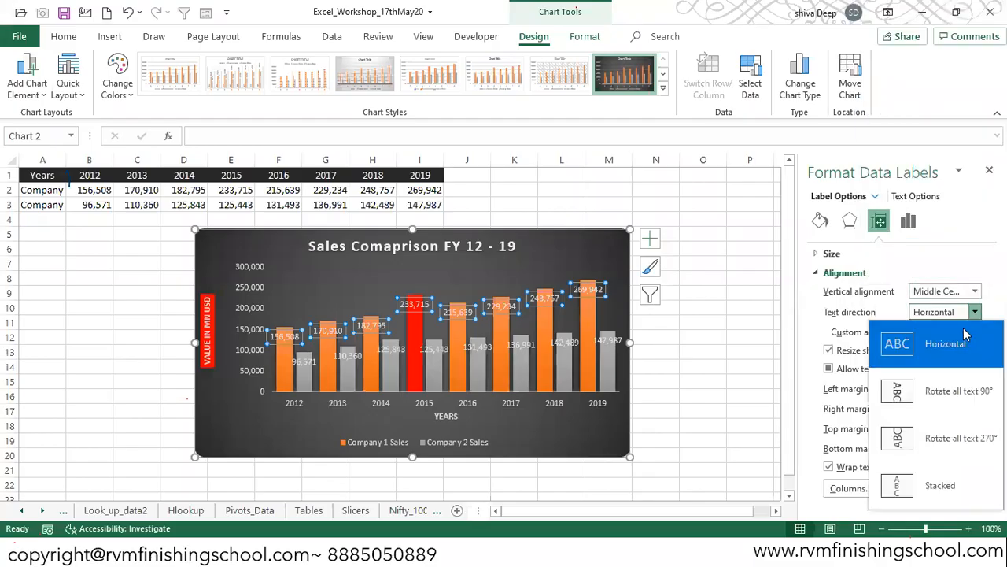
pyautogui.click(895, 486)
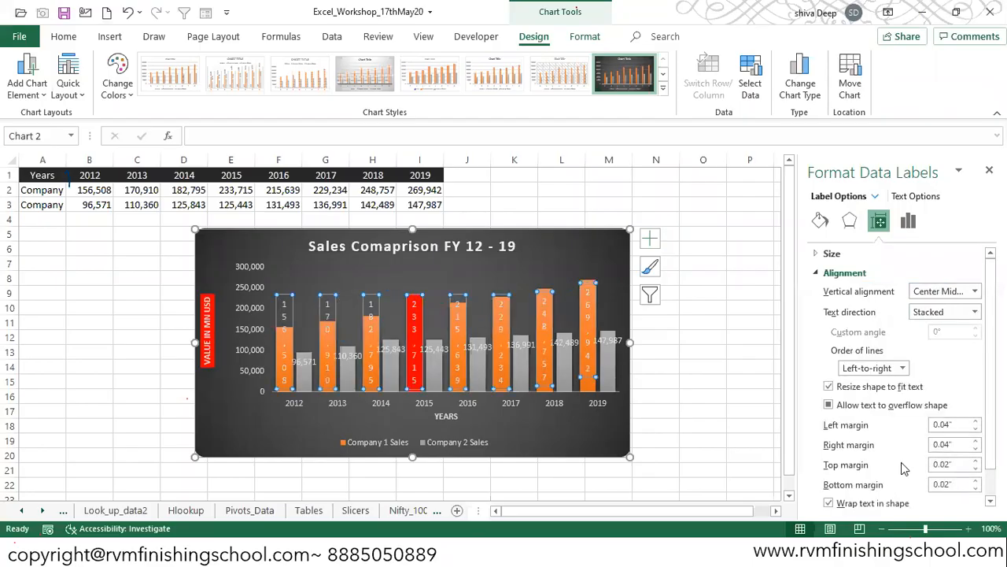
# Step: Set the text direction of the Company 1 Sales data labels to Rotate all text 90° and deselect them
pyautogui.click(974, 312)
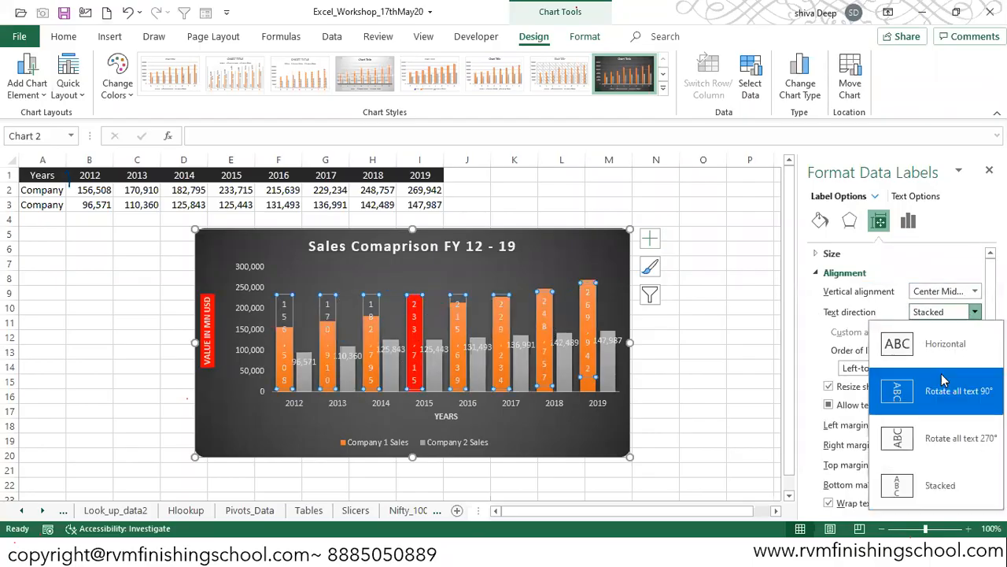
pyautogui.click(897, 394)
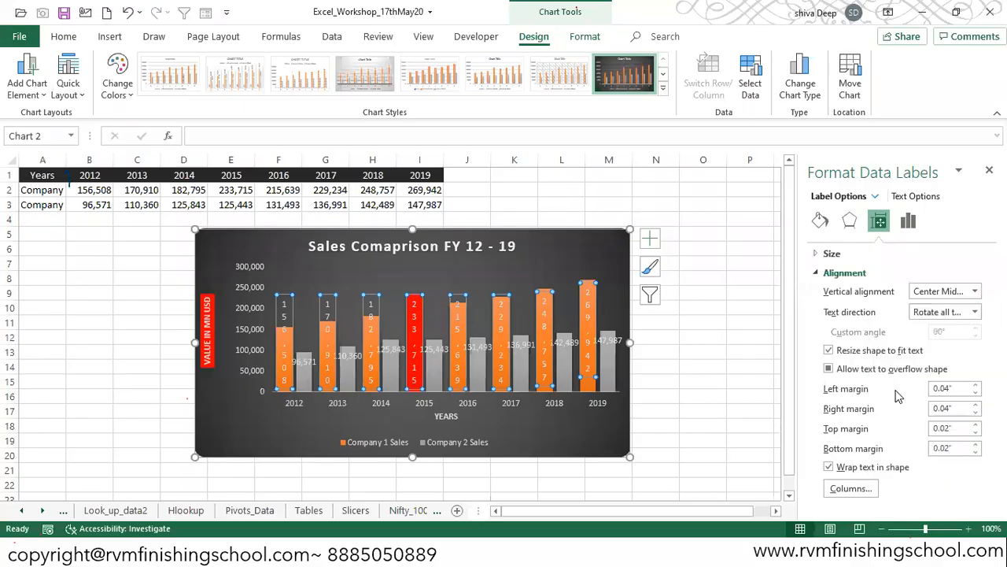
pyautogui.click(492, 271)
# Step: Set the text direction of the Company 2 Sales data labels to Rotate all text 90°
pyautogui.click(396, 352)
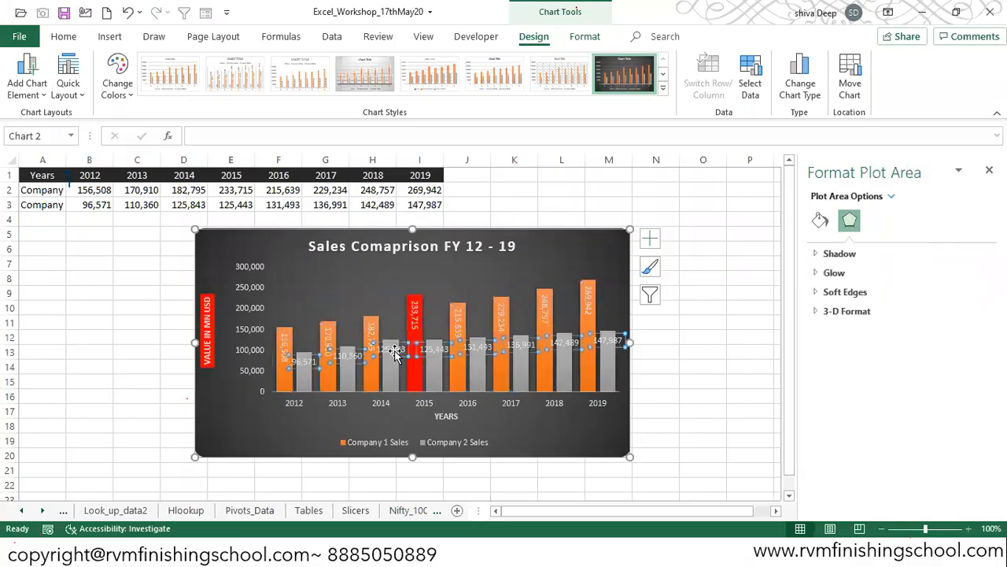
pyautogui.click(879, 222)
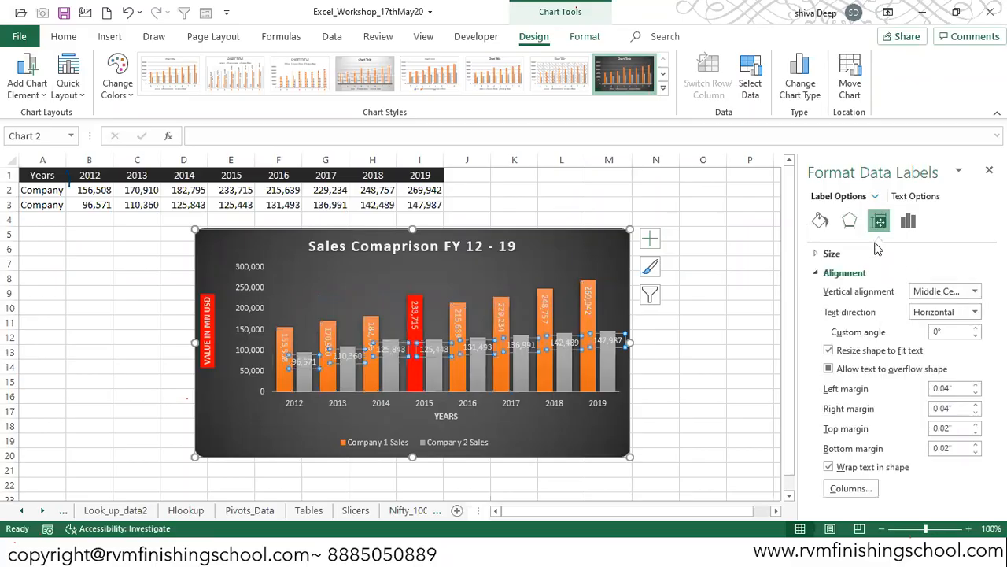
pyautogui.click(974, 314)
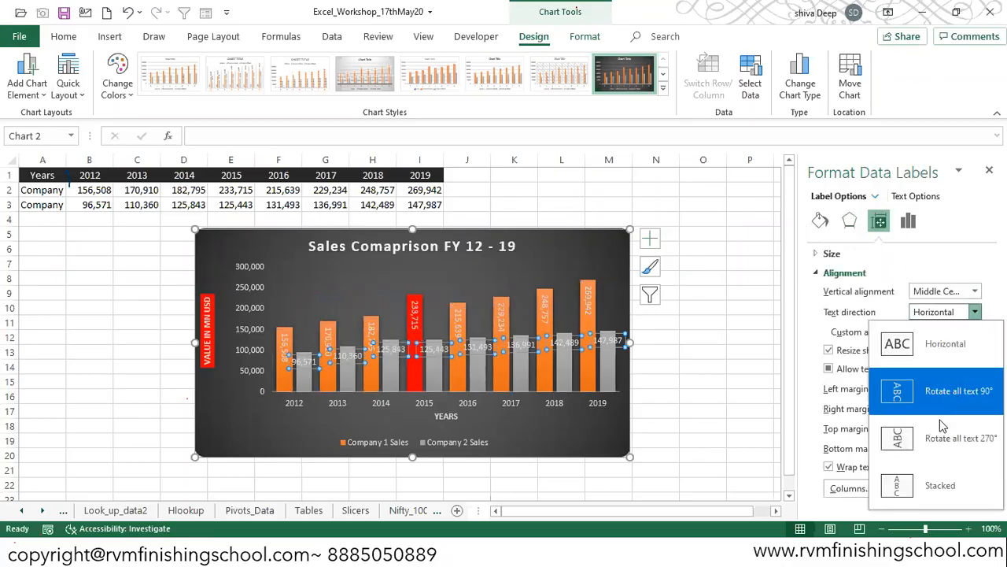
pyautogui.click(933, 391)
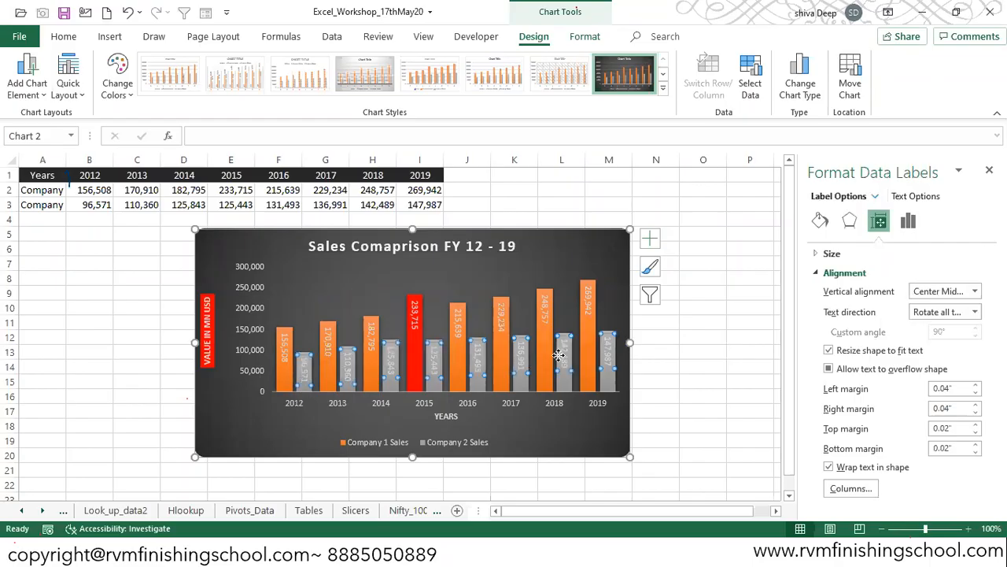
# Step: Give the Company 2 Sales data labels a solid dark grey fill and deselect the chart
pyautogui.click(820, 220)
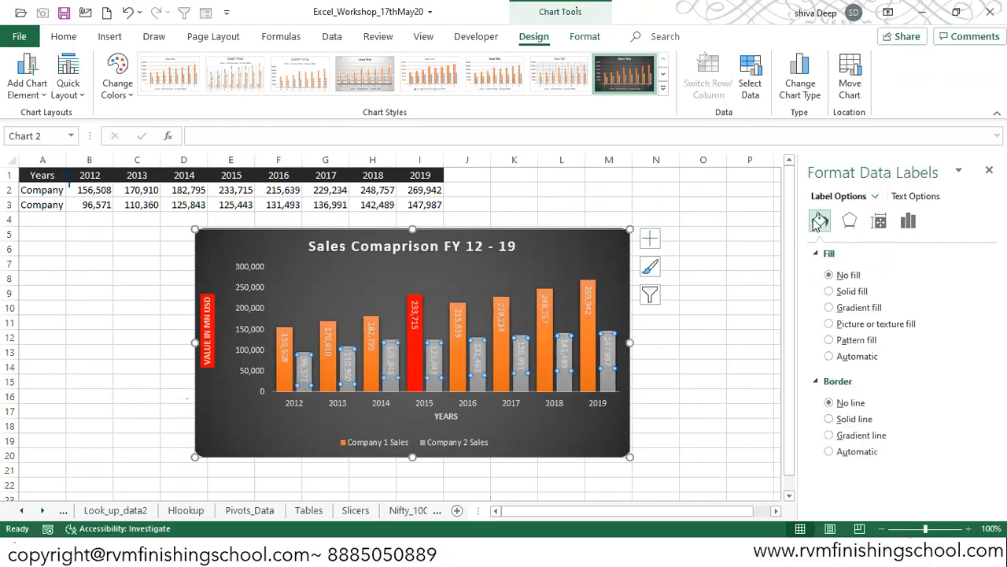
pyautogui.click(839, 292)
pyautogui.click(975, 383)
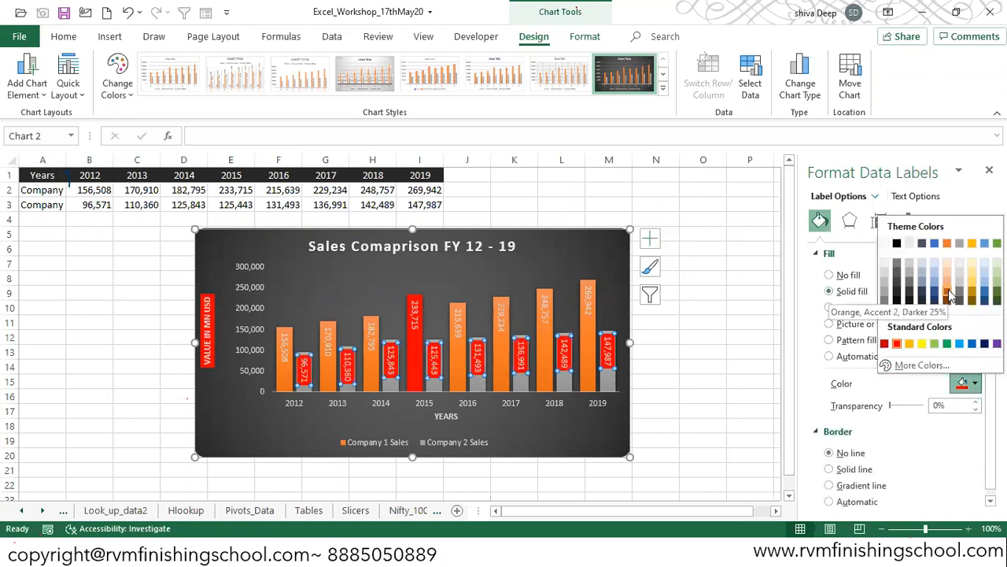
pyautogui.click(910, 294)
pyautogui.click(740, 382)
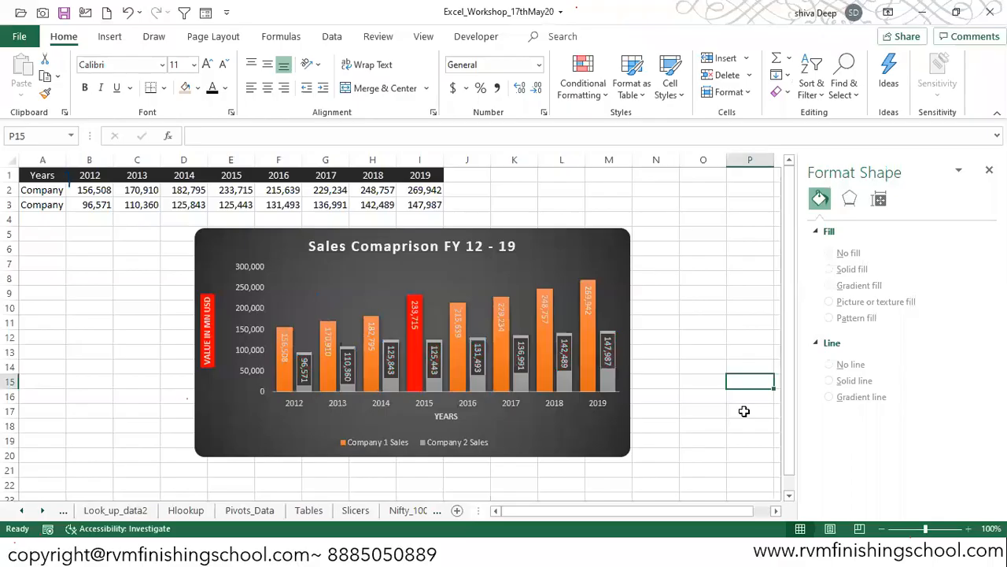
# Step: Apply the same solid dark grey fill to the Company 1 Sales data labels and deselect them
pyautogui.click(412, 316)
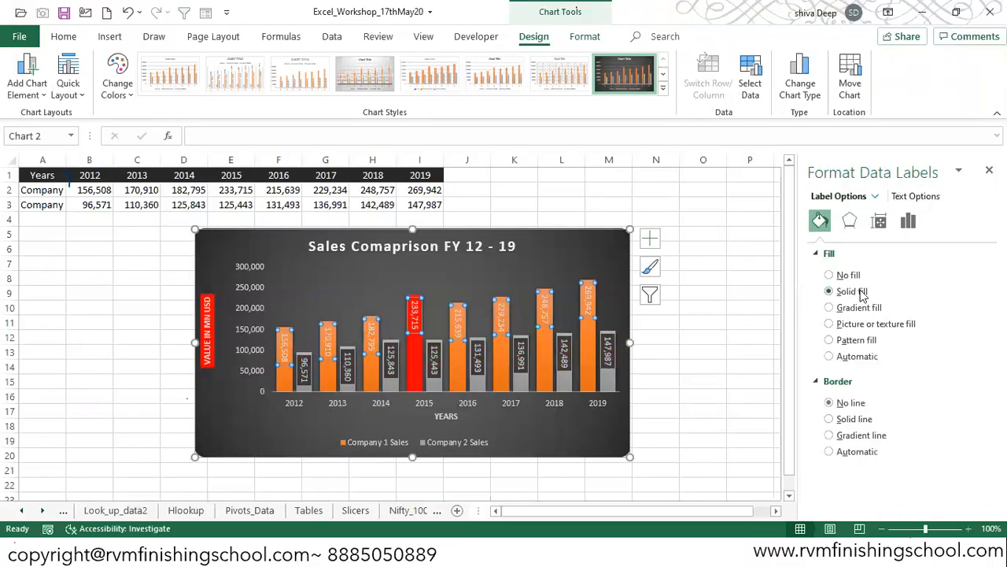
pyautogui.click(850, 291)
pyautogui.click(963, 383)
pyautogui.click(695, 366)
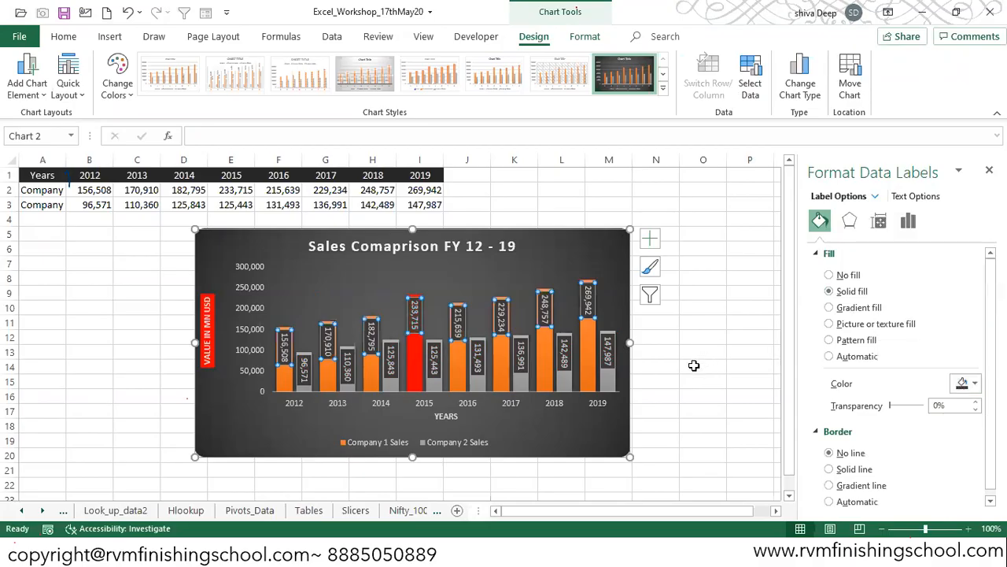
pyautogui.click(603, 441)
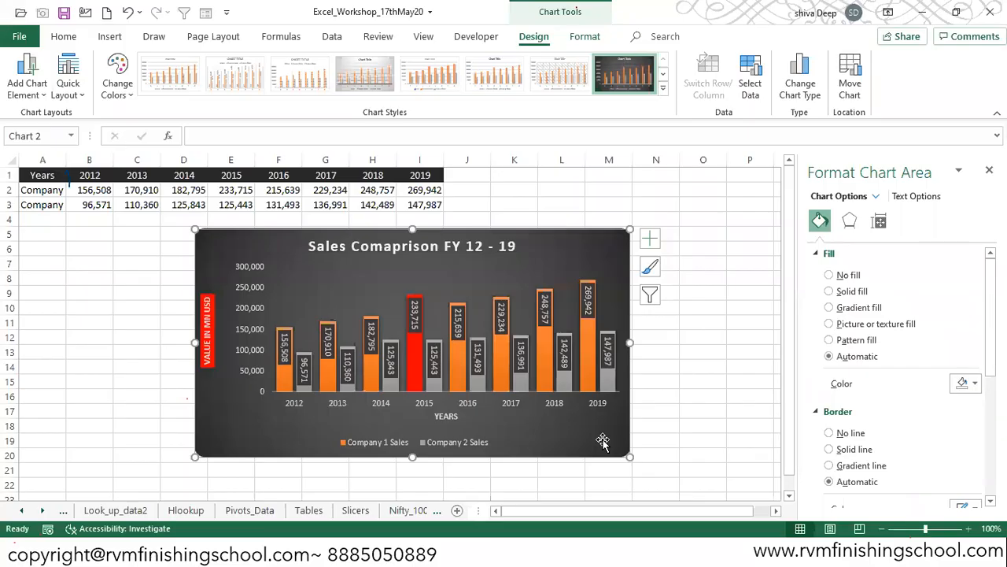
# Step: Set the vertical alignment of the Company 1 Sales data labels to Center and deselect them
pyautogui.click(416, 315)
pyautogui.click(880, 222)
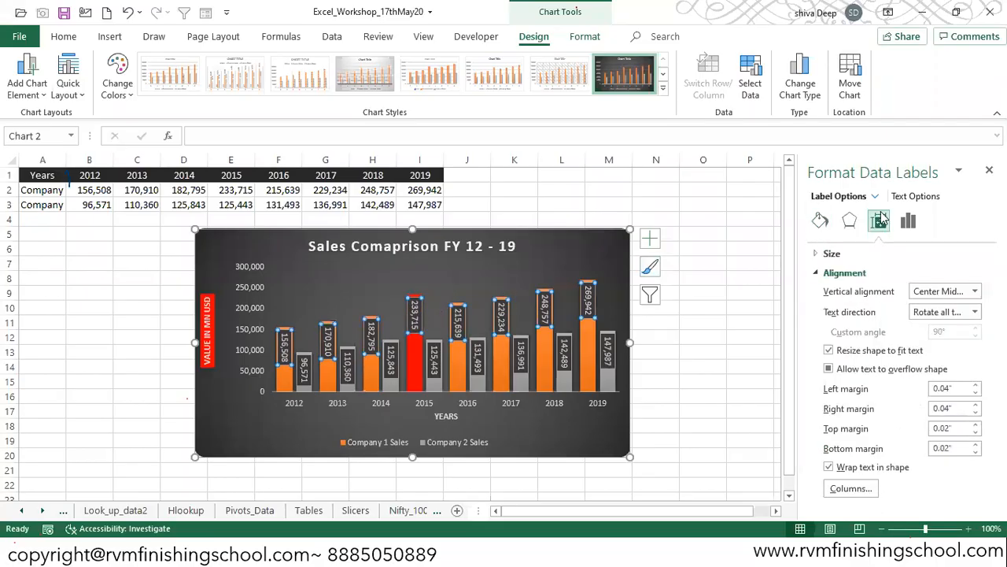
pyautogui.click(975, 293)
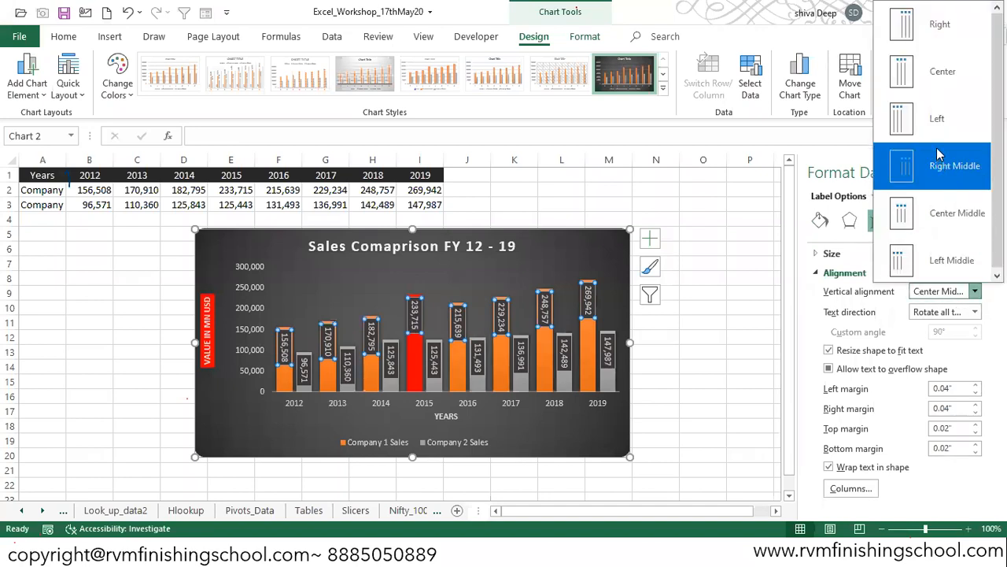
pyautogui.click(927, 82)
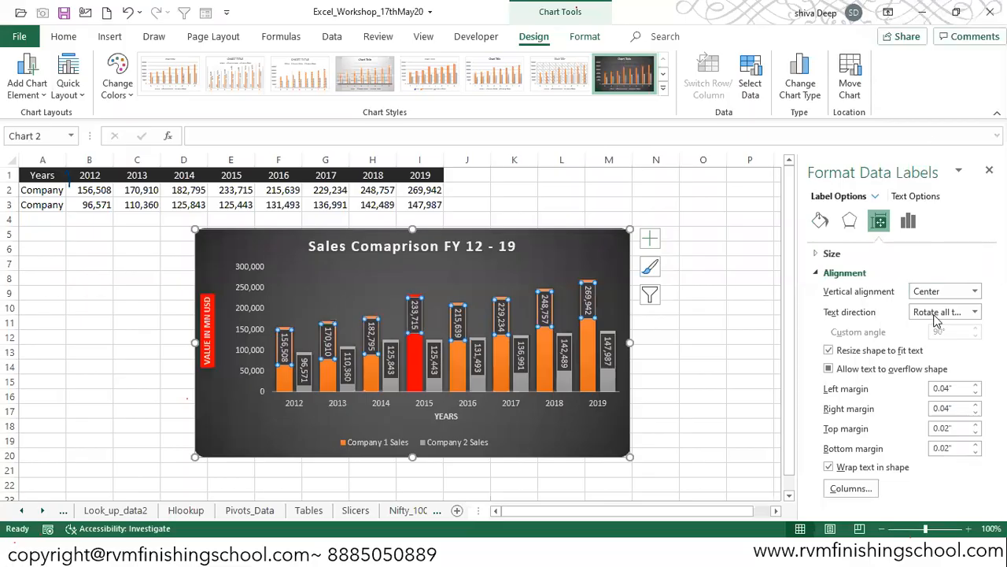
pyautogui.click(571, 433)
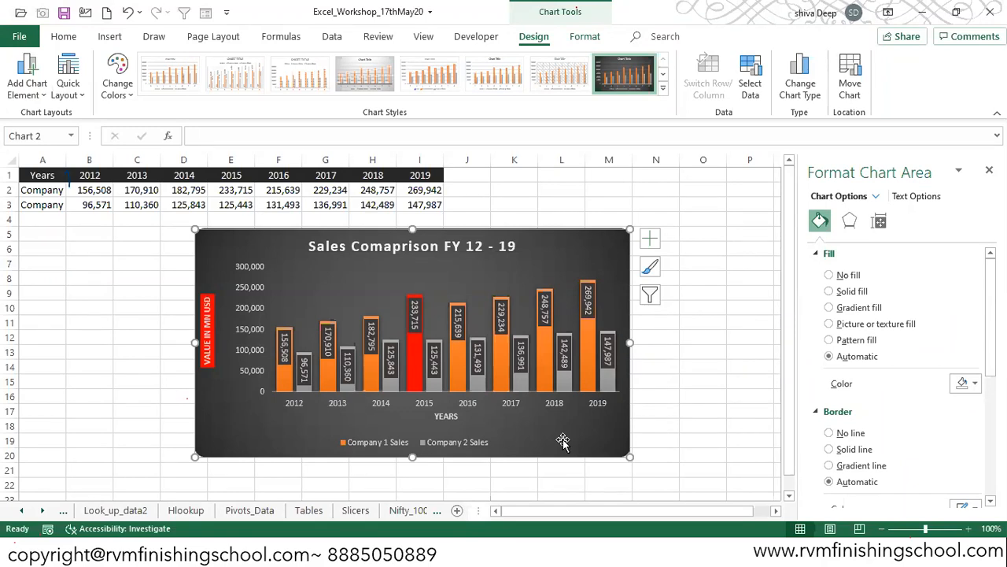
# Step: Examine the chart's data label, gridline, legend and trendline options, and the Company 1 Sales data in A2:I2
pyautogui.click(49, 95)
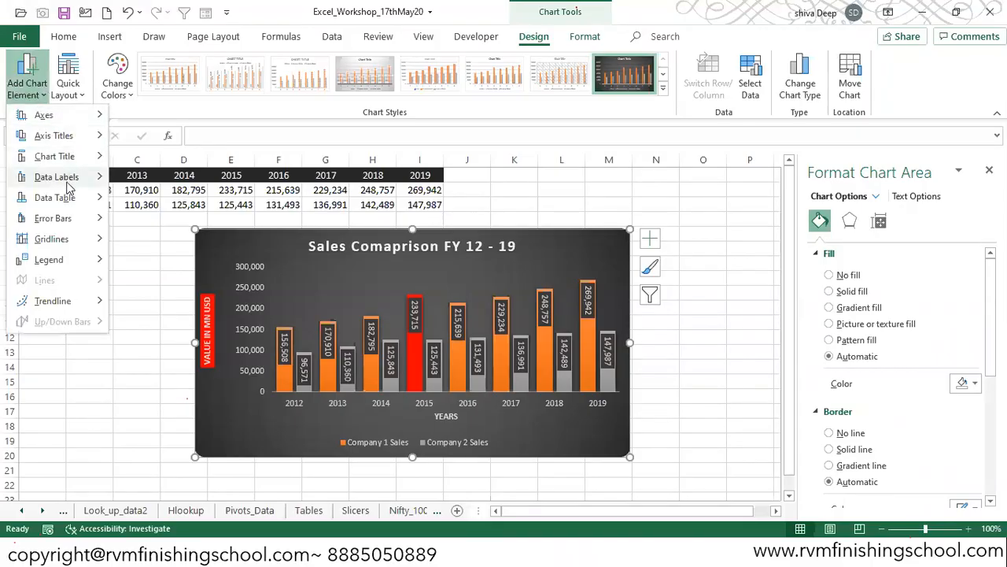
pyautogui.moveTo(75, 181)
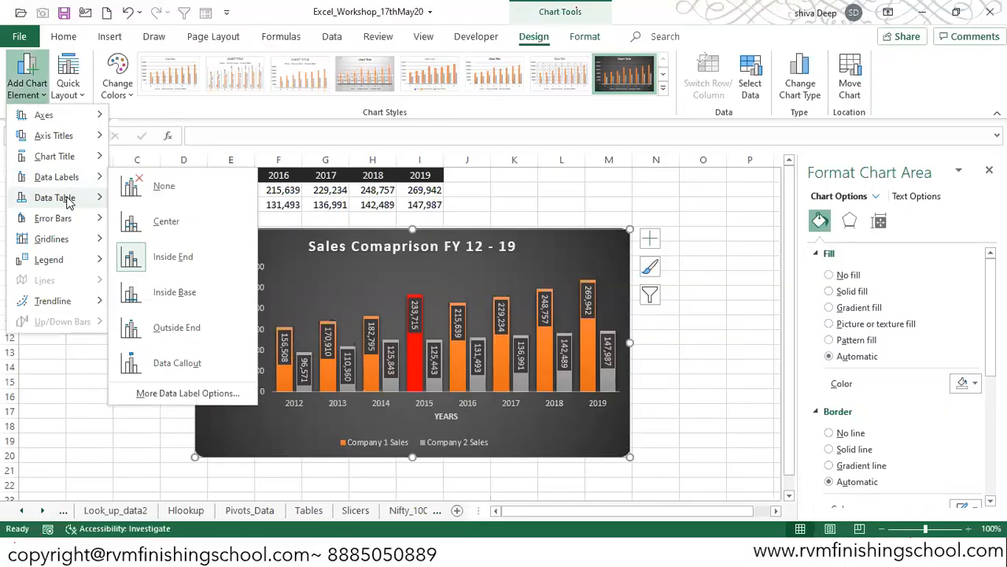
pyautogui.moveTo(67, 203)
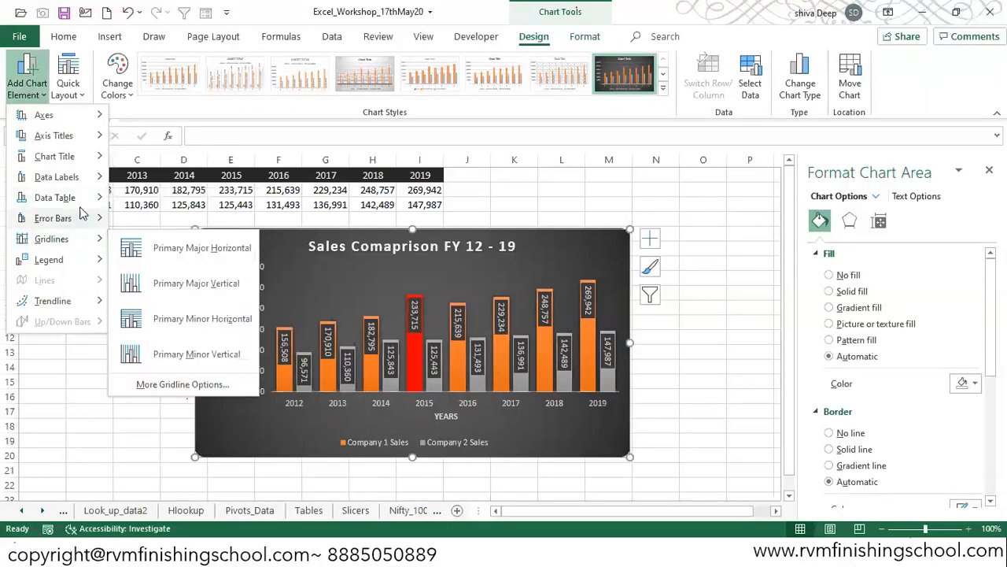
pyautogui.moveTo(86, 246)
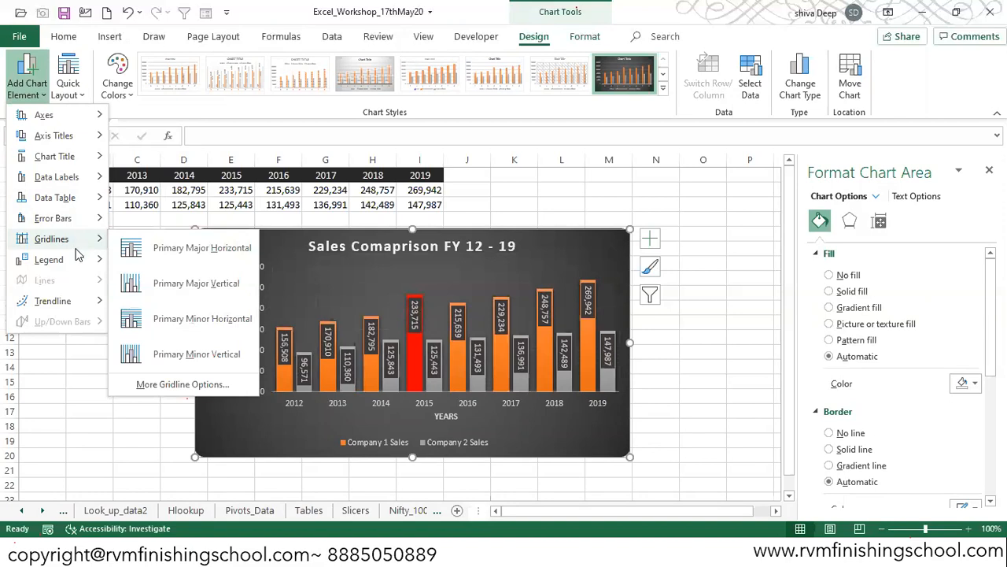
pyautogui.moveTo(77, 262)
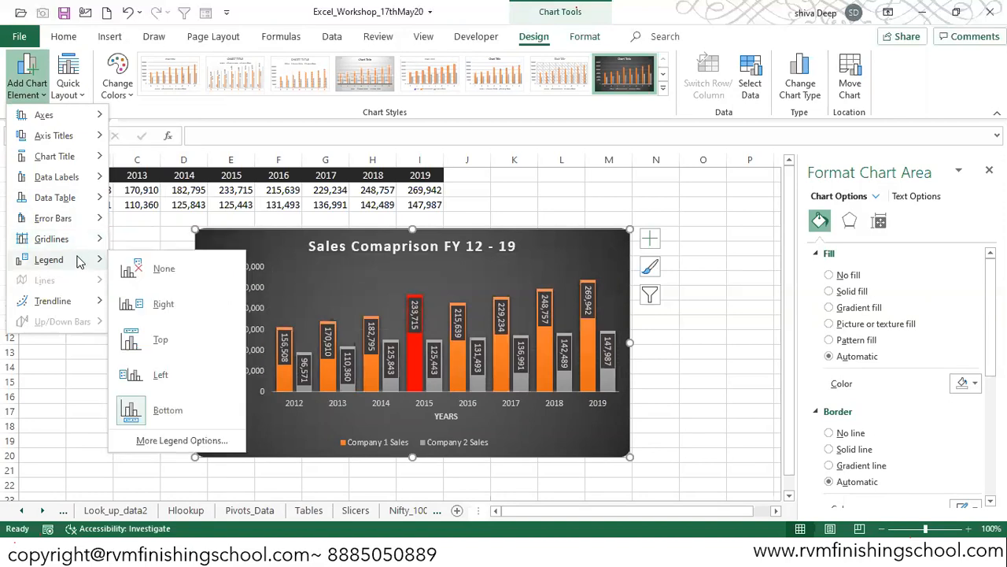
pyautogui.moveTo(76, 302)
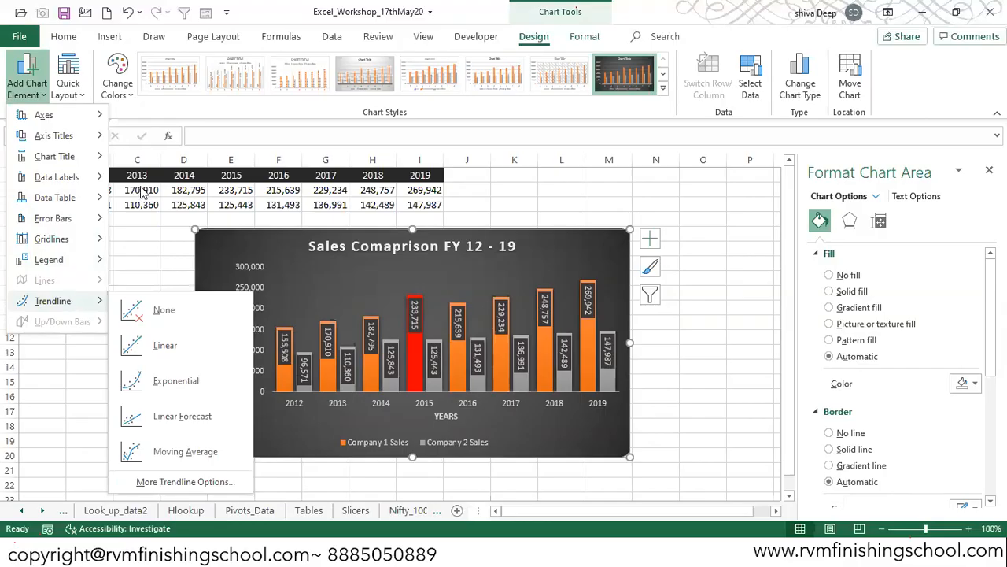
pyautogui.click(134, 226)
pyautogui.moveTo(51, 189); pyautogui.dragTo(415, 189)
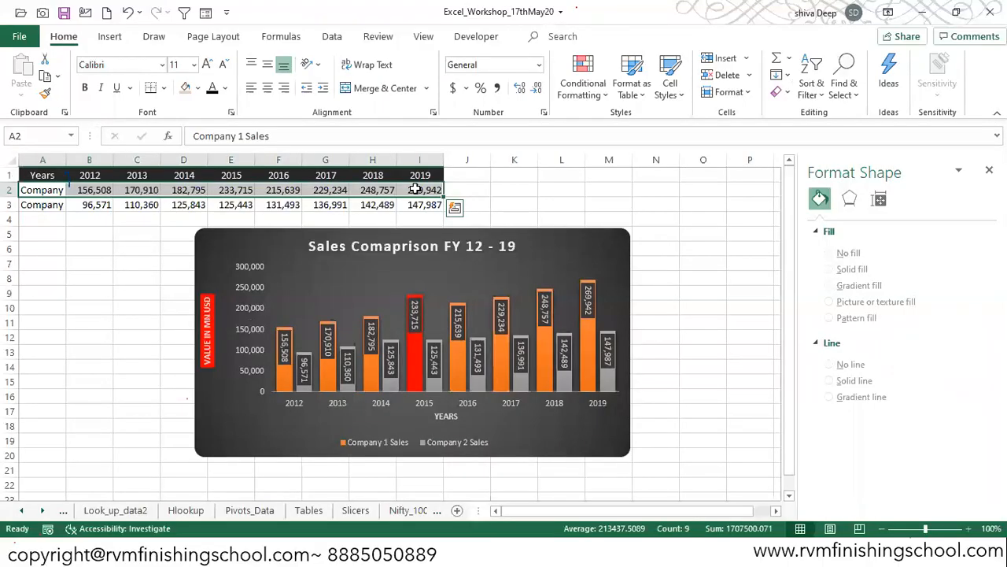
pyautogui.click(548, 242)
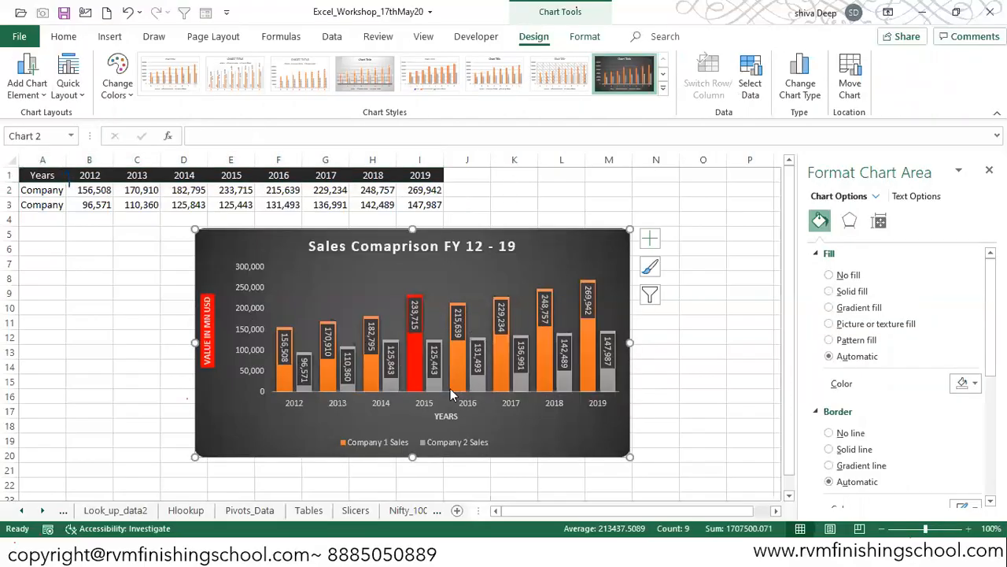
# Step: Add a solid arrowhead to the end of the horizontal year axis line
pyautogui.click(472, 402)
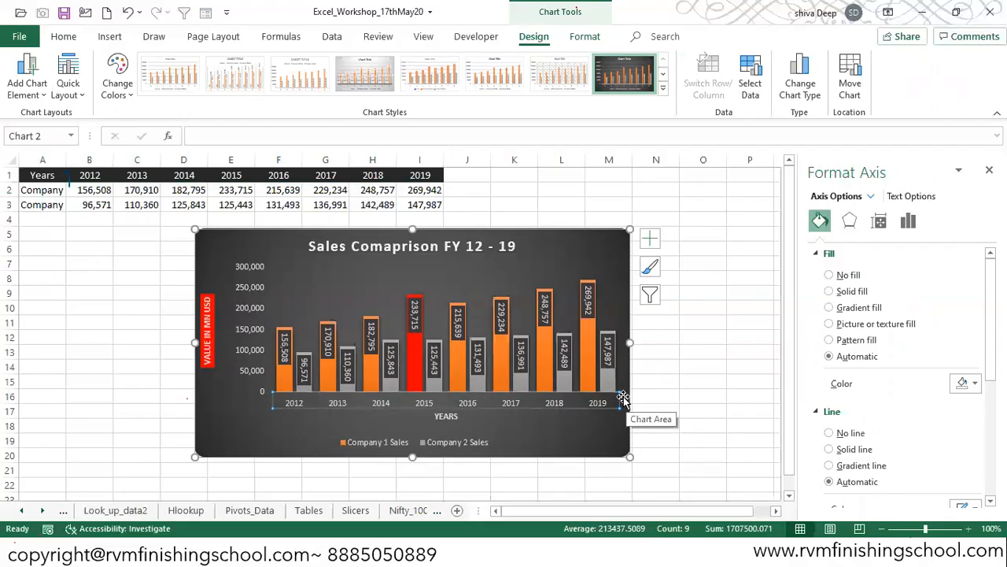
pyautogui.click(880, 221)
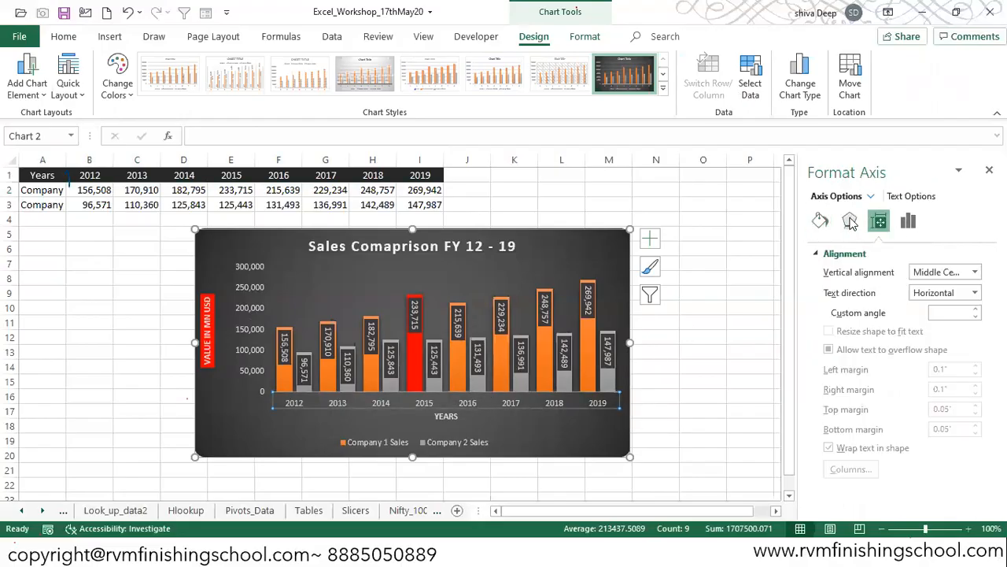
pyautogui.click(849, 221)
pyautogui.click(821, 222)
pyautogui.scroll(-5, 897, 354)
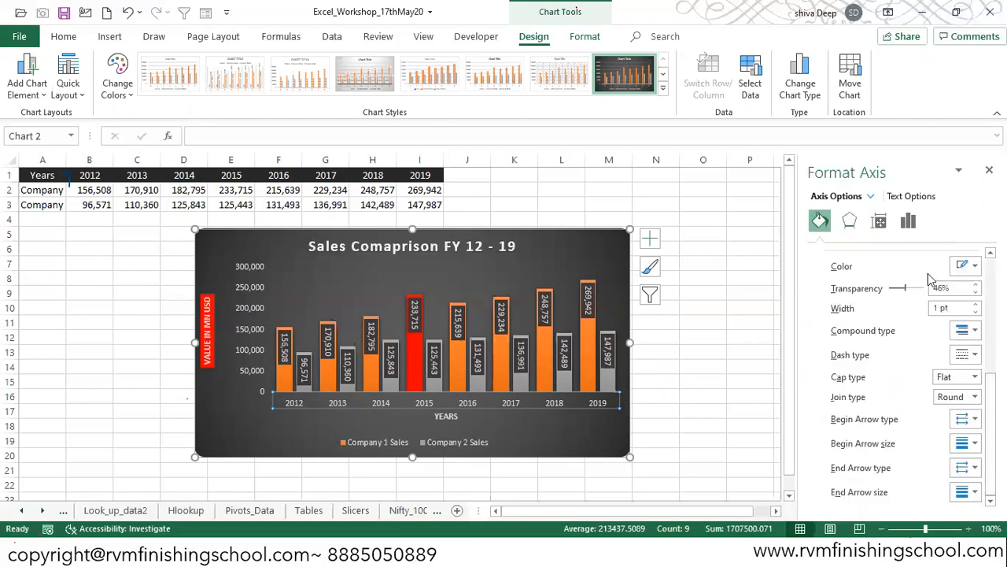
pyautogui.click(967, 467)
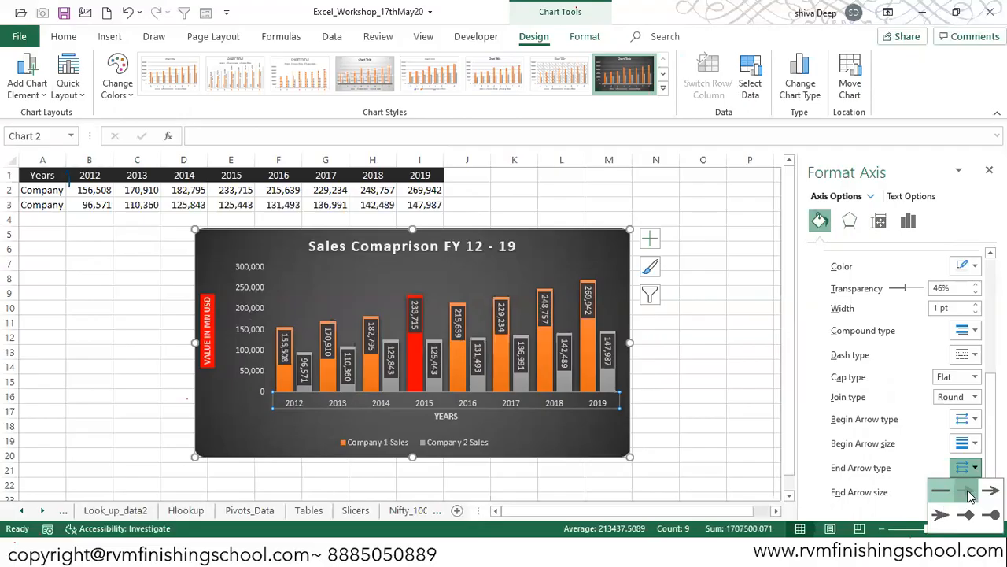
pyautogui.click(968, 492)
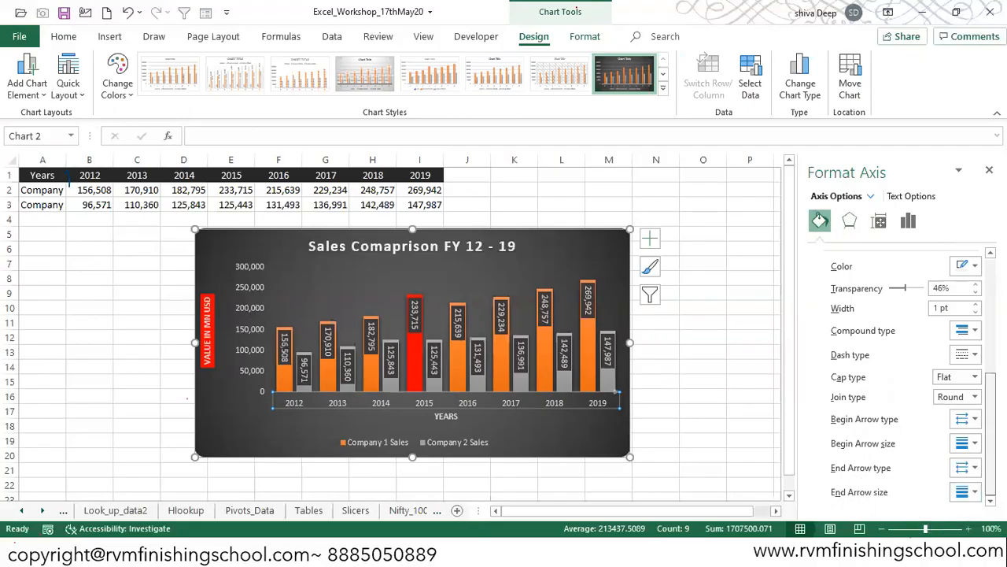
# Step: Change the horizontal year axis line's color to gold and deselect the chart
pyautogui.scroll(3, 976, 382)
pyautogui.click(975, 379)
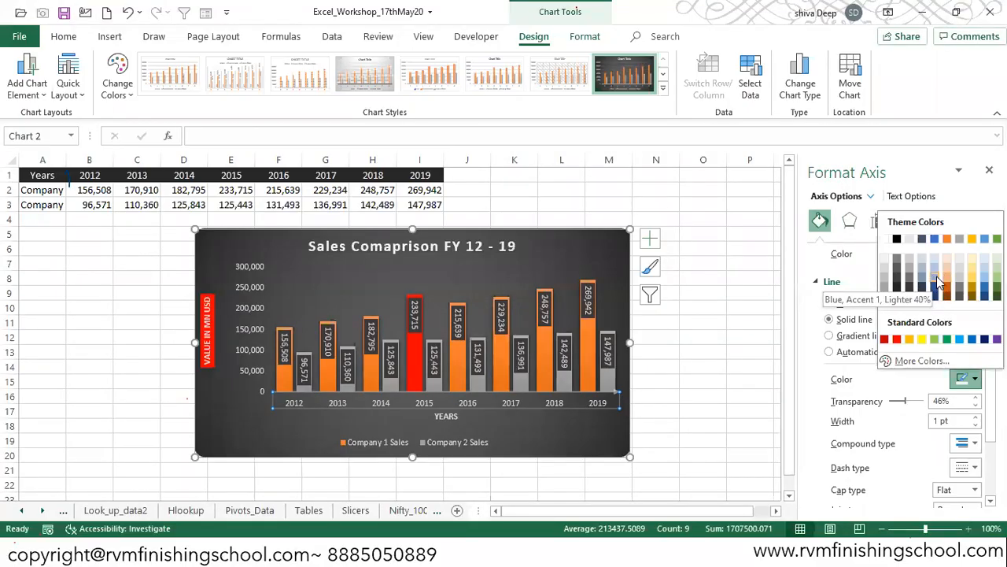
pyautogui.click(966, 289)
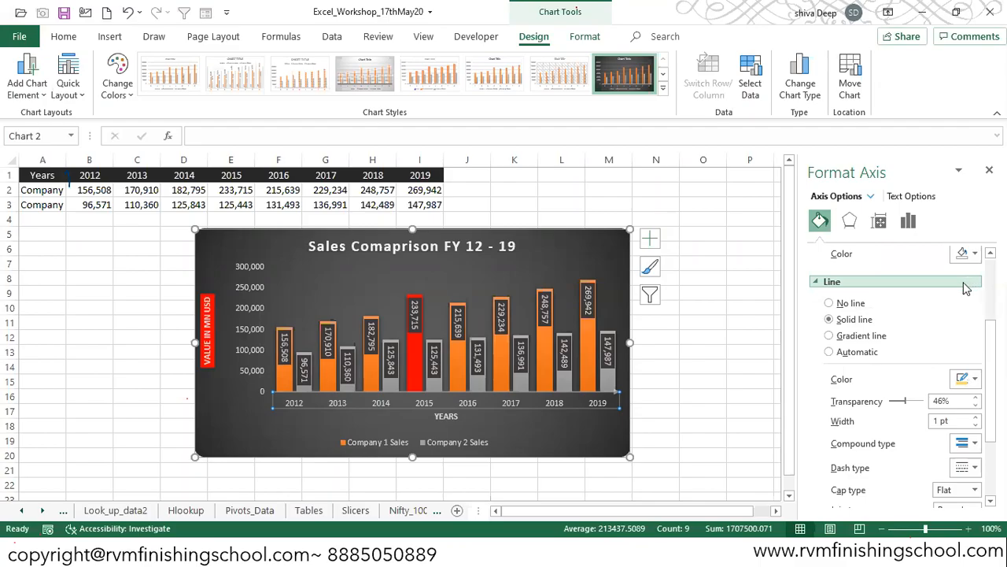
pyautogui.click(715, 366)
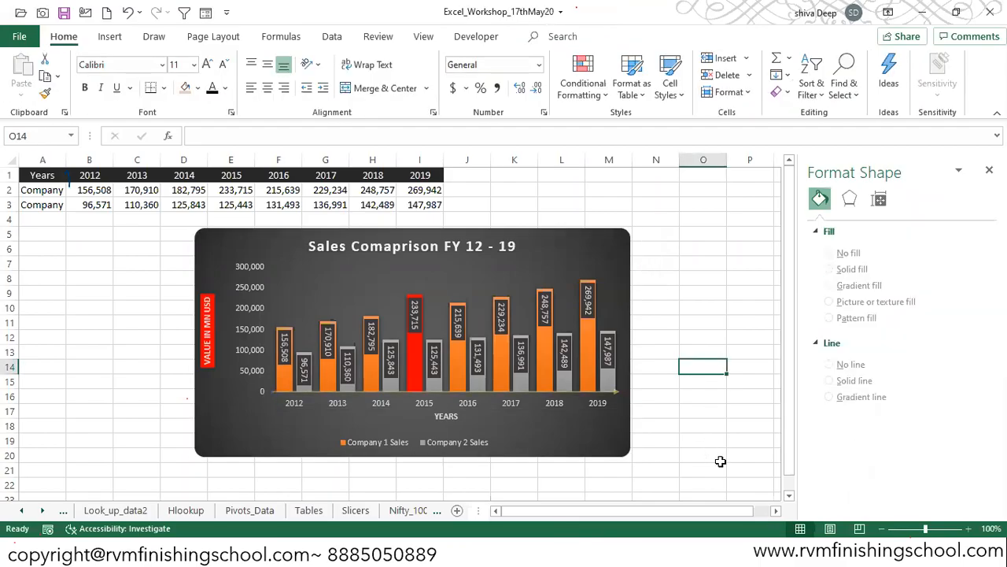